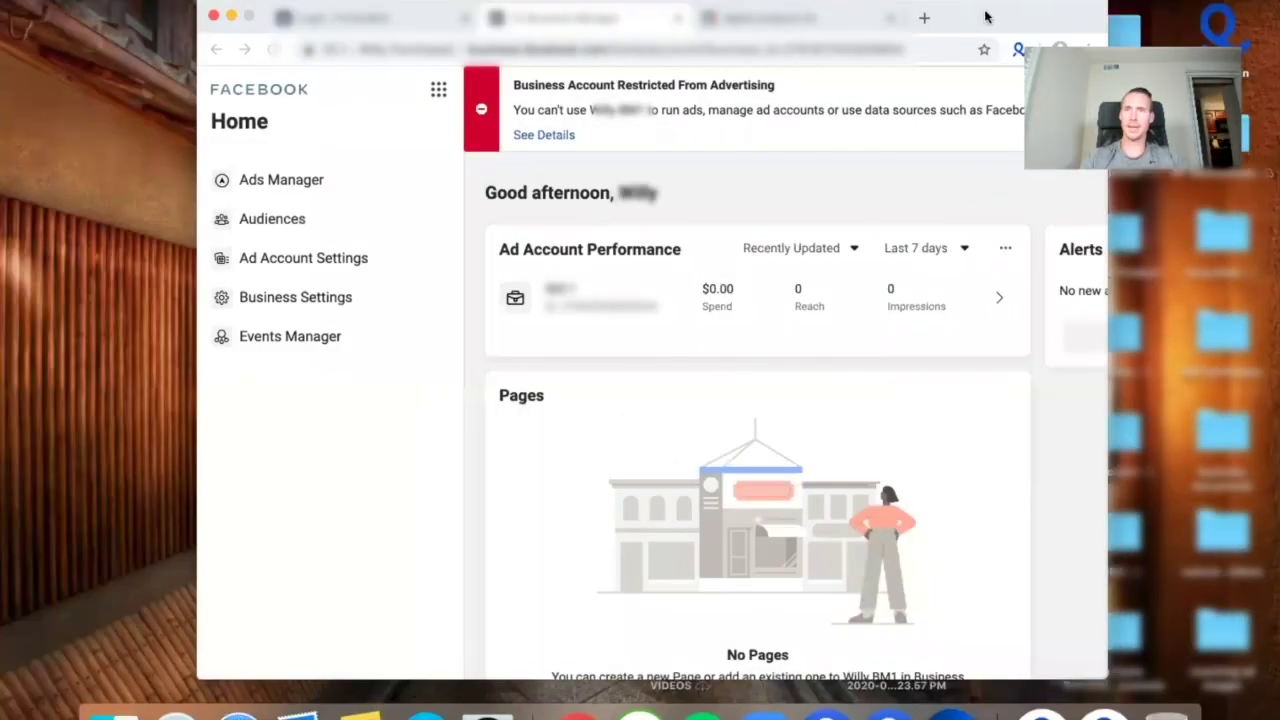
Open Business Settings and go to the Business Info page.
drag(985, 17, 897, 87)
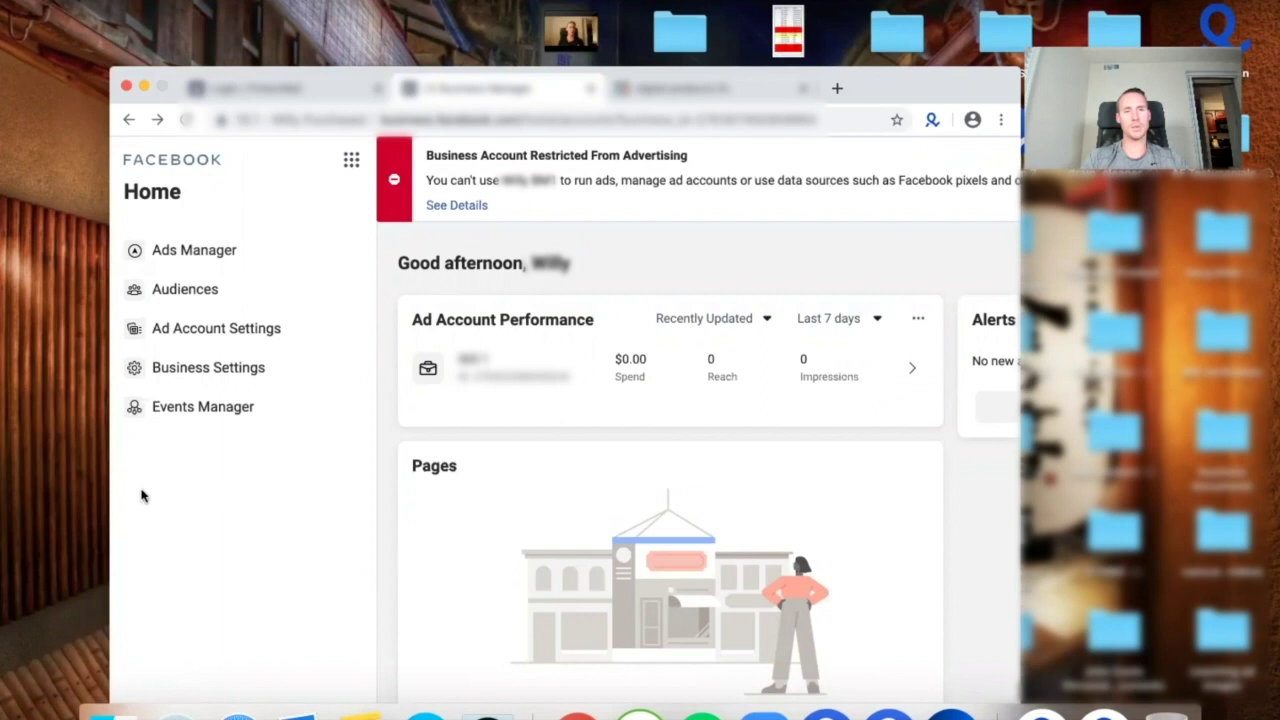
click(224, 370)
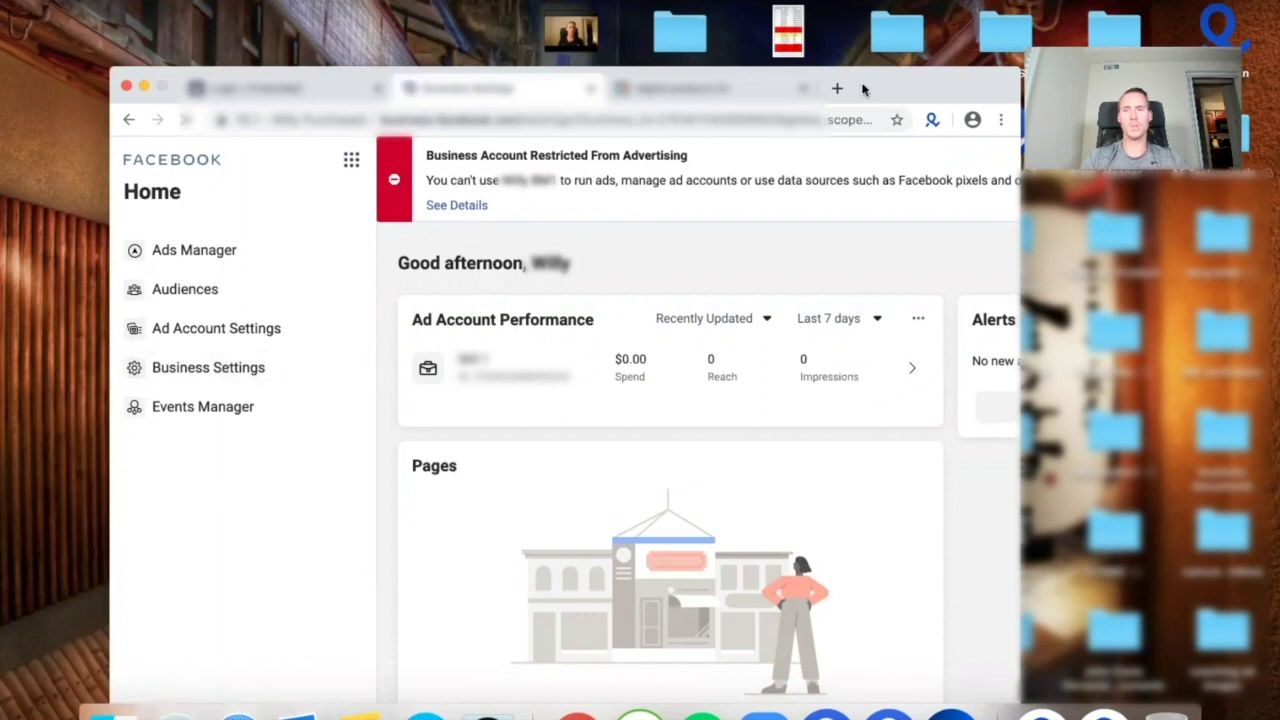
drag(863, 89, 862, 25)
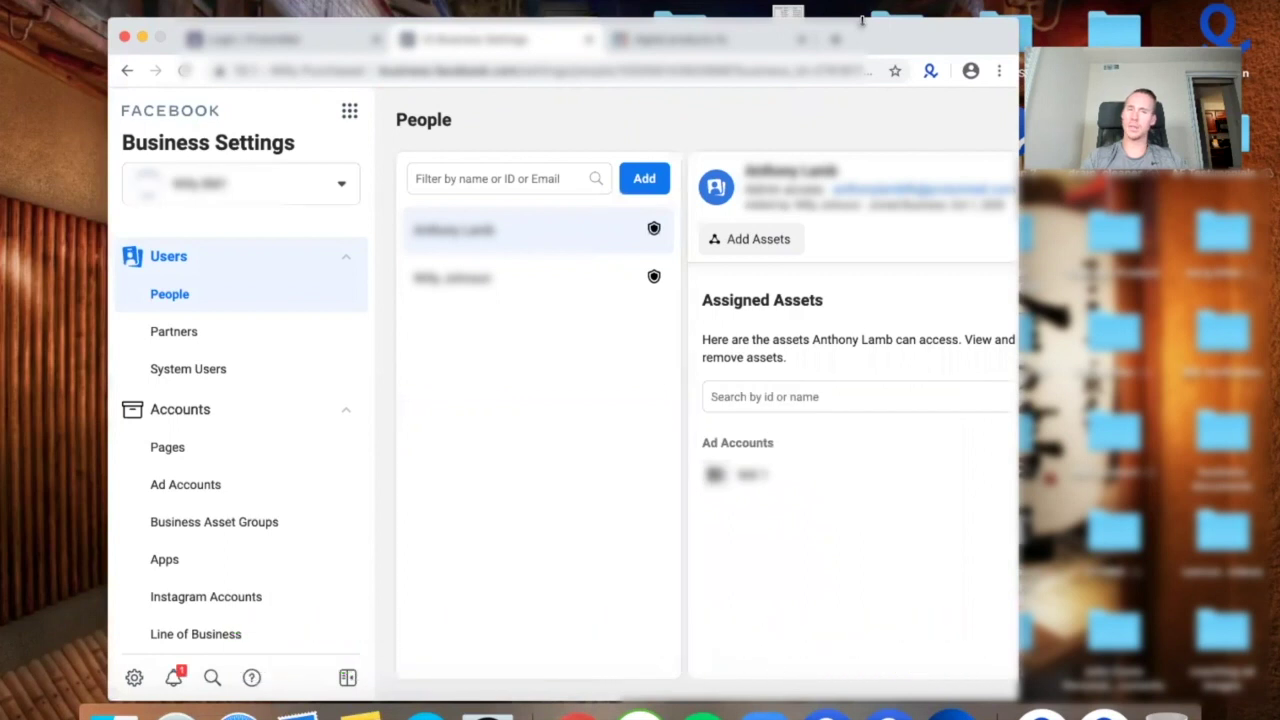
scroll(211, 423, down, 10)
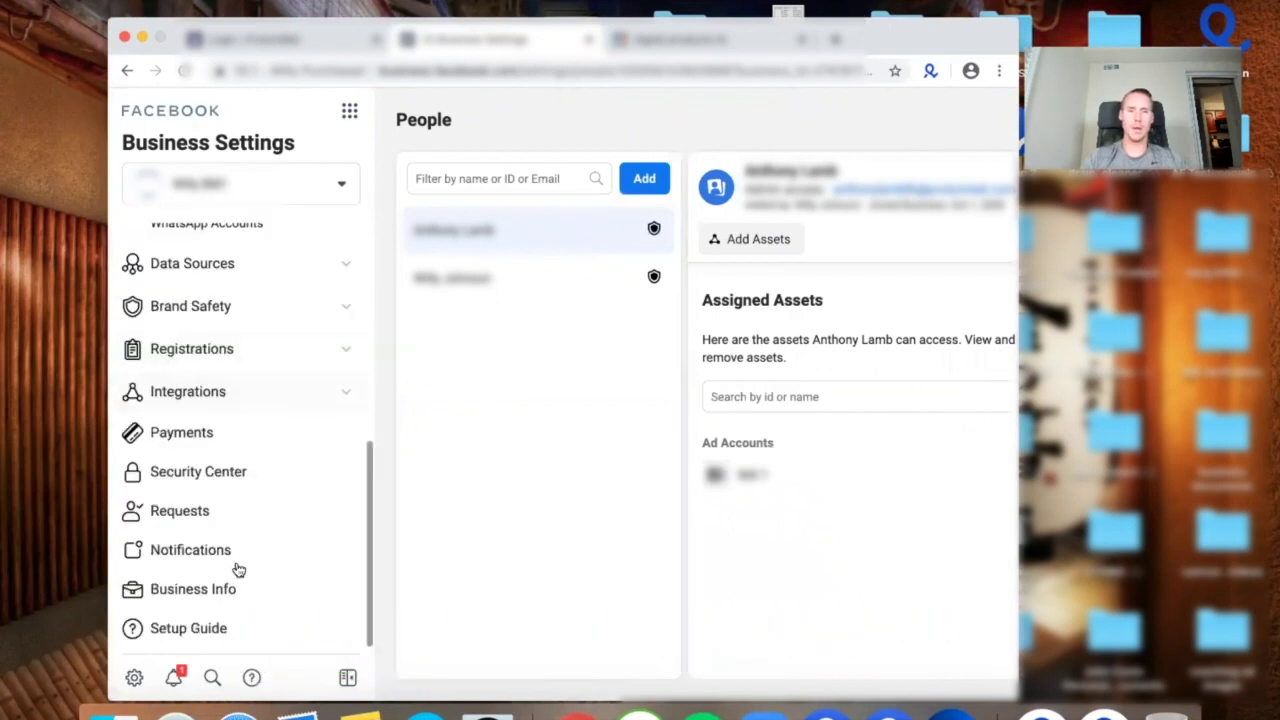
click(231, 597)
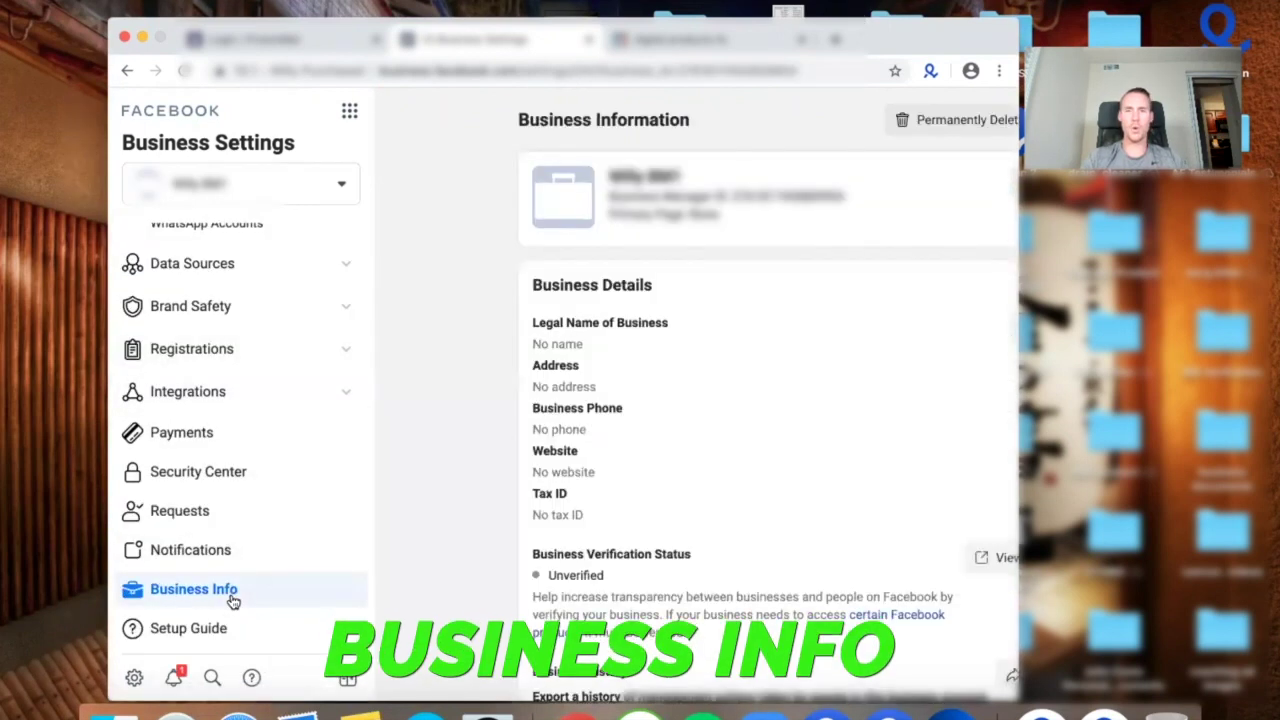
Open the Business Details edit form and place the cursor in the Legal Name field.
scroll(527, 385, down, 5)
scroll(525, 383, left, 3)
scroll(560, 360, up, 4)
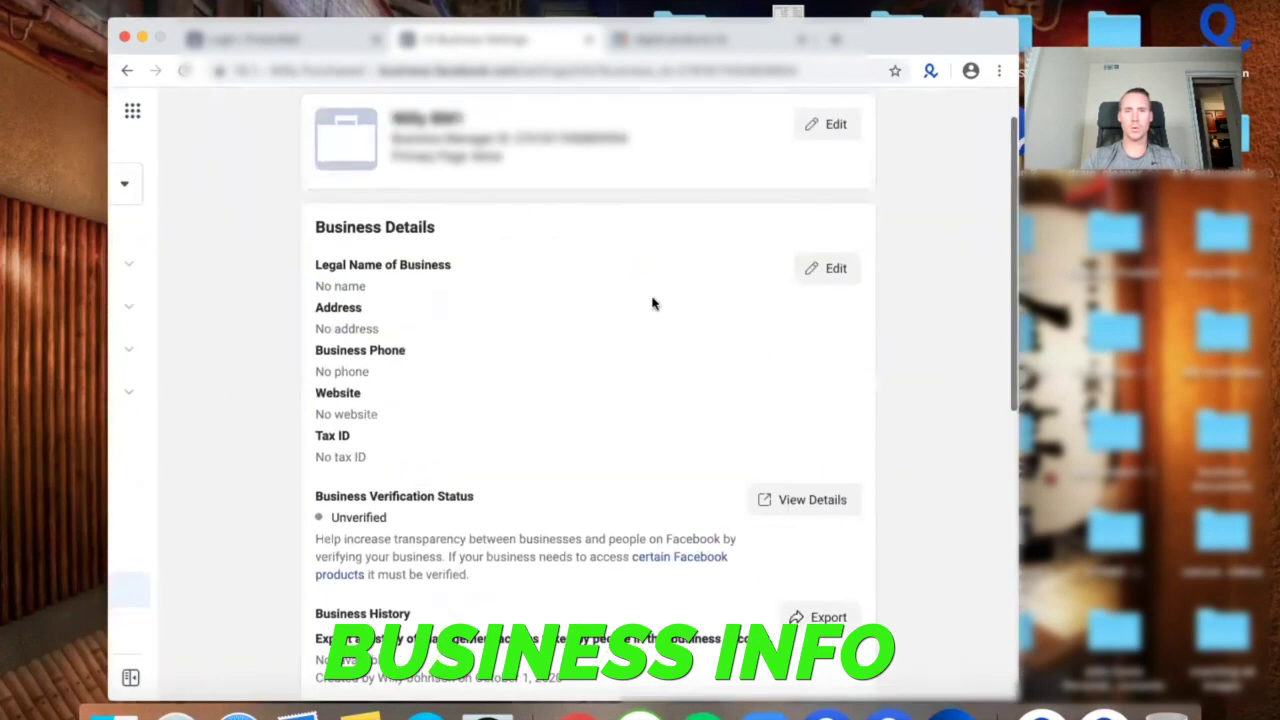
click(814, 268)
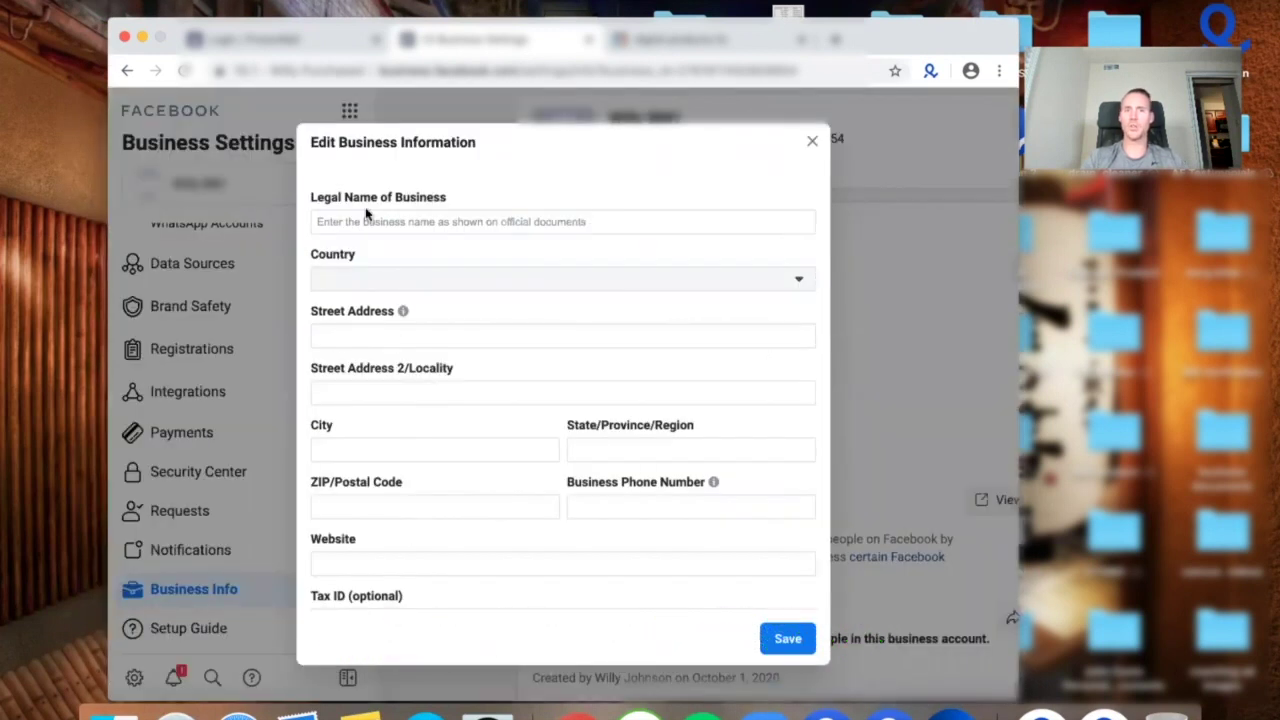
click(360, 226)
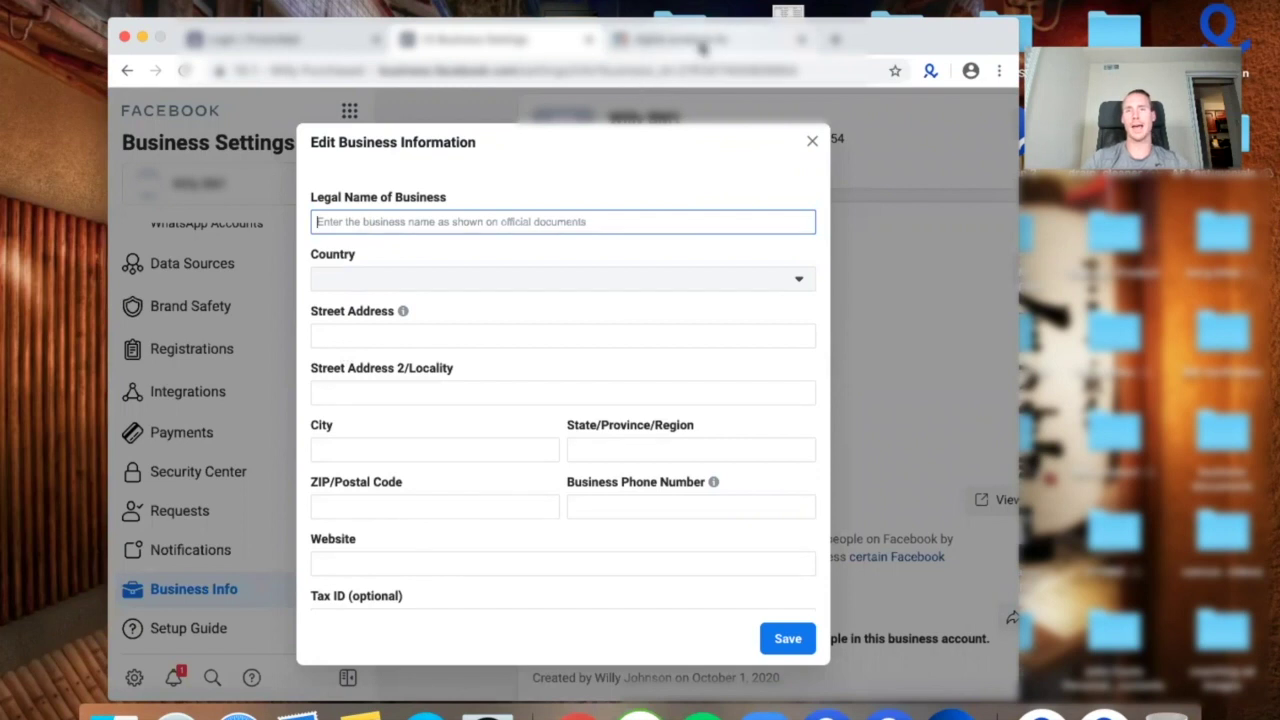
mouse_move(703, 48)
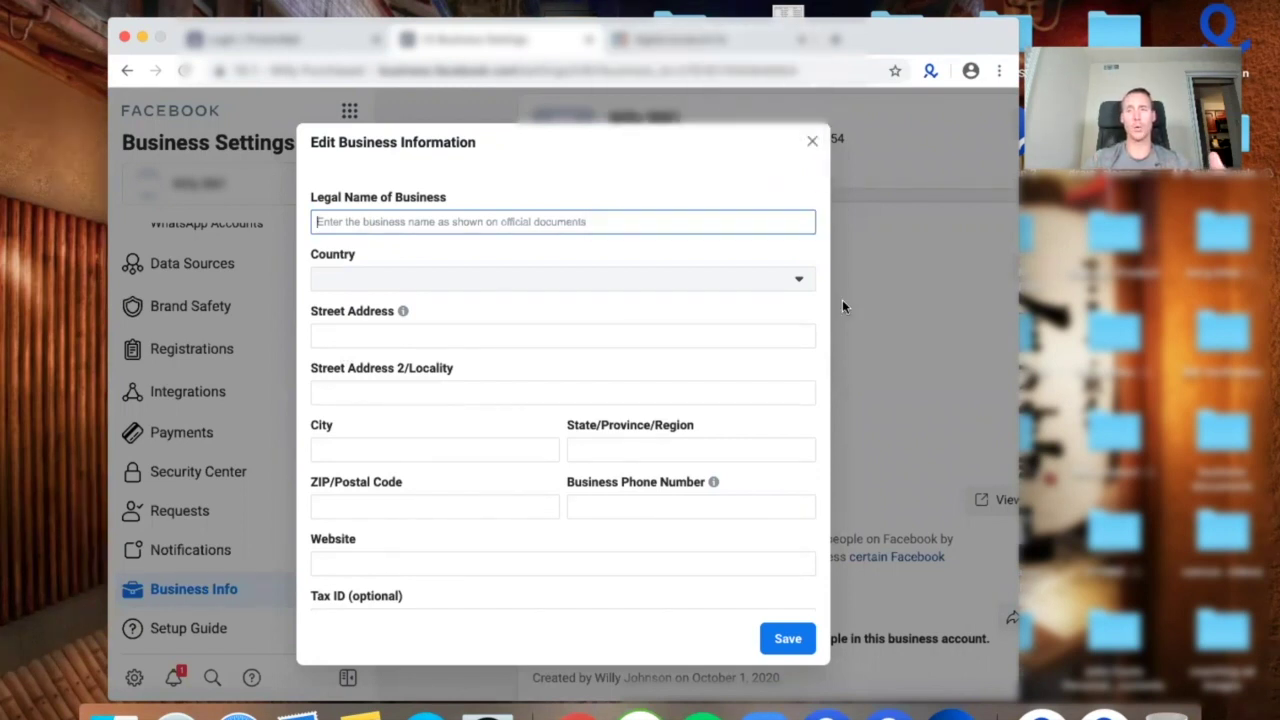
click(690, 46)
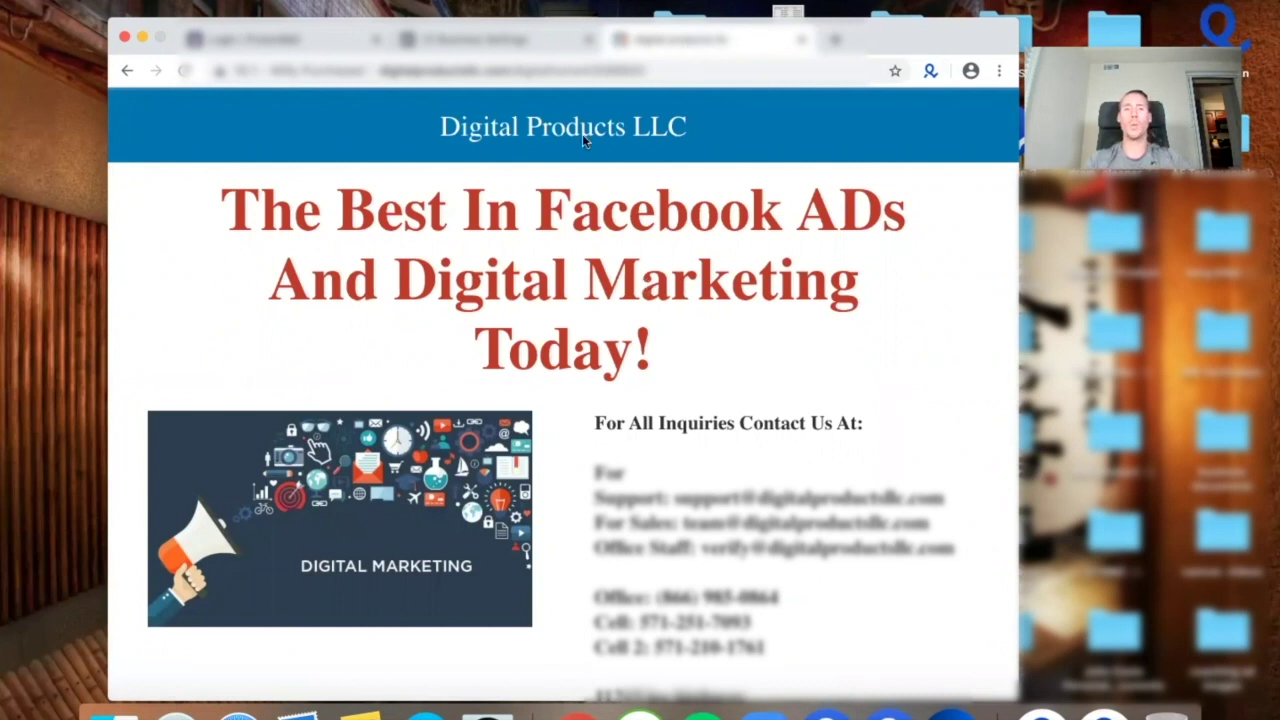
triple_click(609, 140)
scroll(614, 402, down, 5)
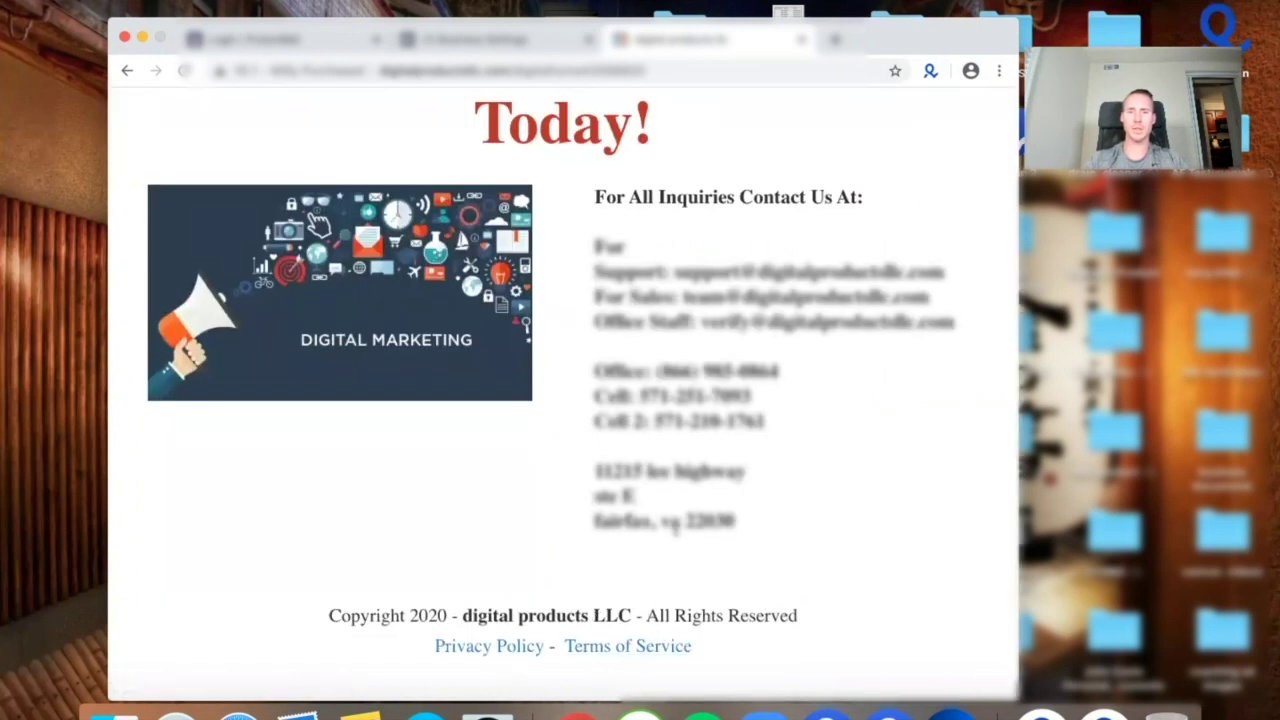
scroll(676, 531, up, 3)
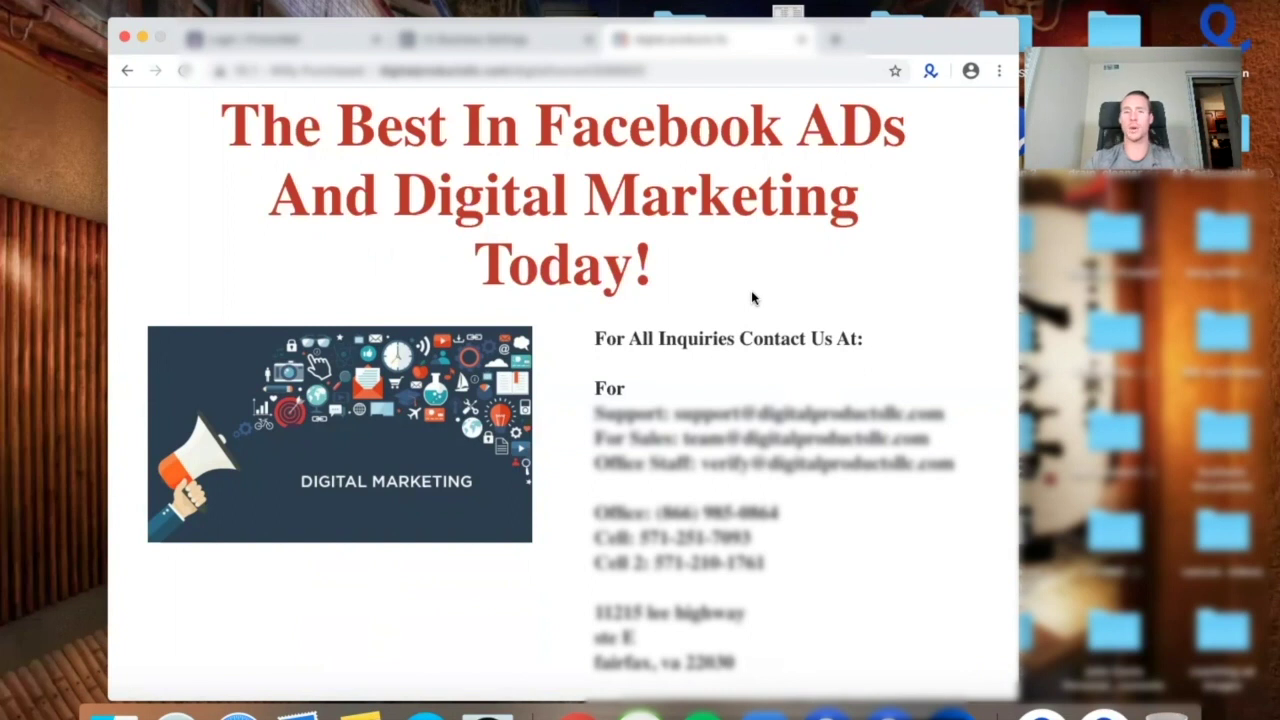
click(530, 45)
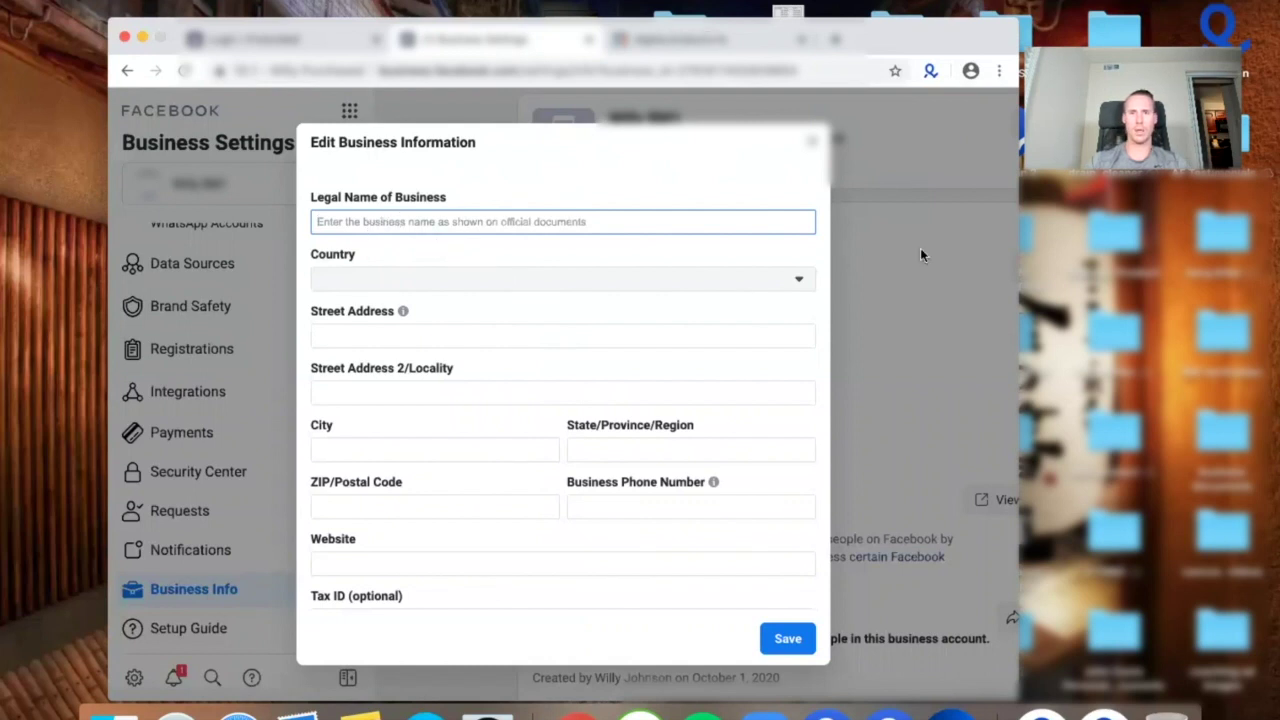
Set the country to United States and enter the legal name Digital Products LLC.
click(936, 221)
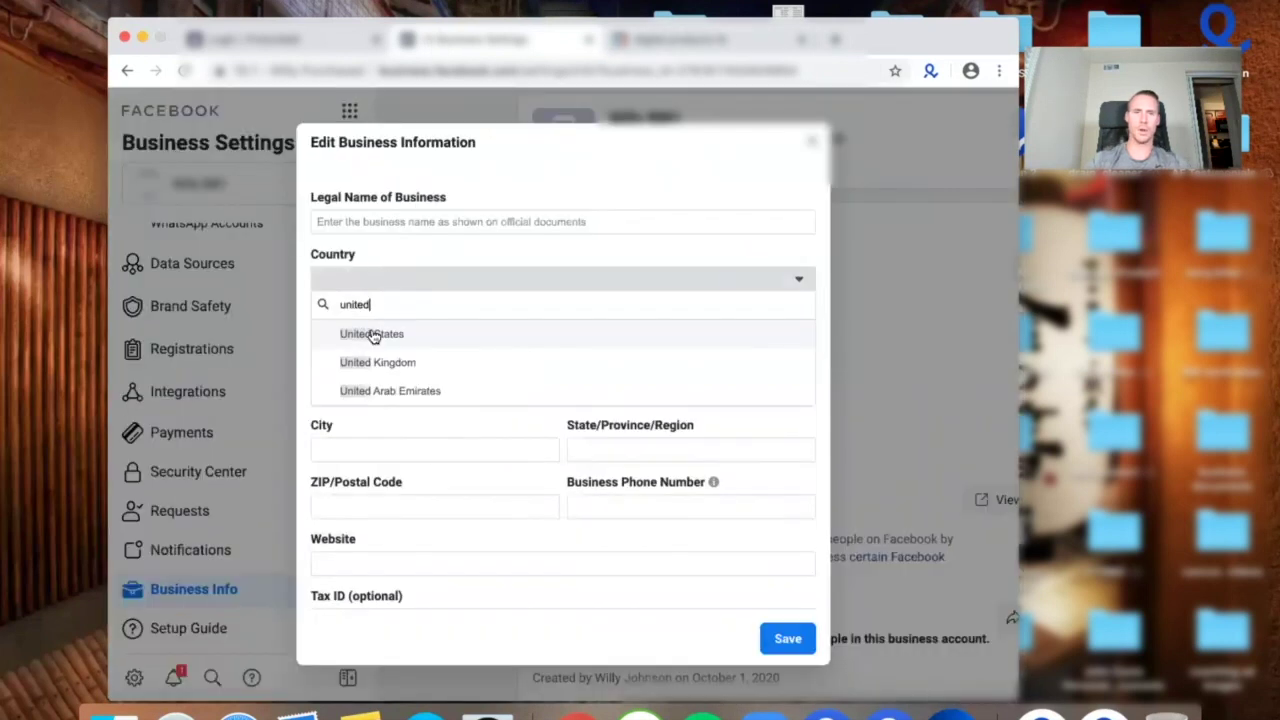
click(375, 331)
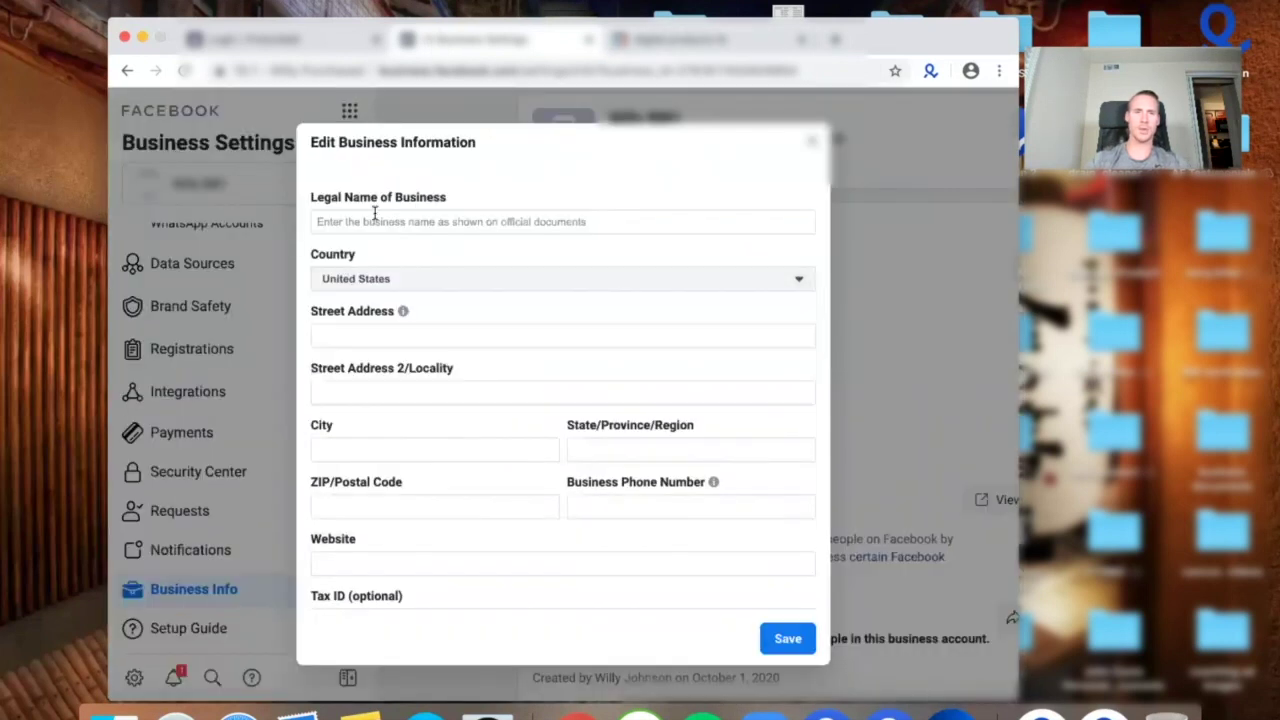
click(373, 221)
text(Digital Products 1)
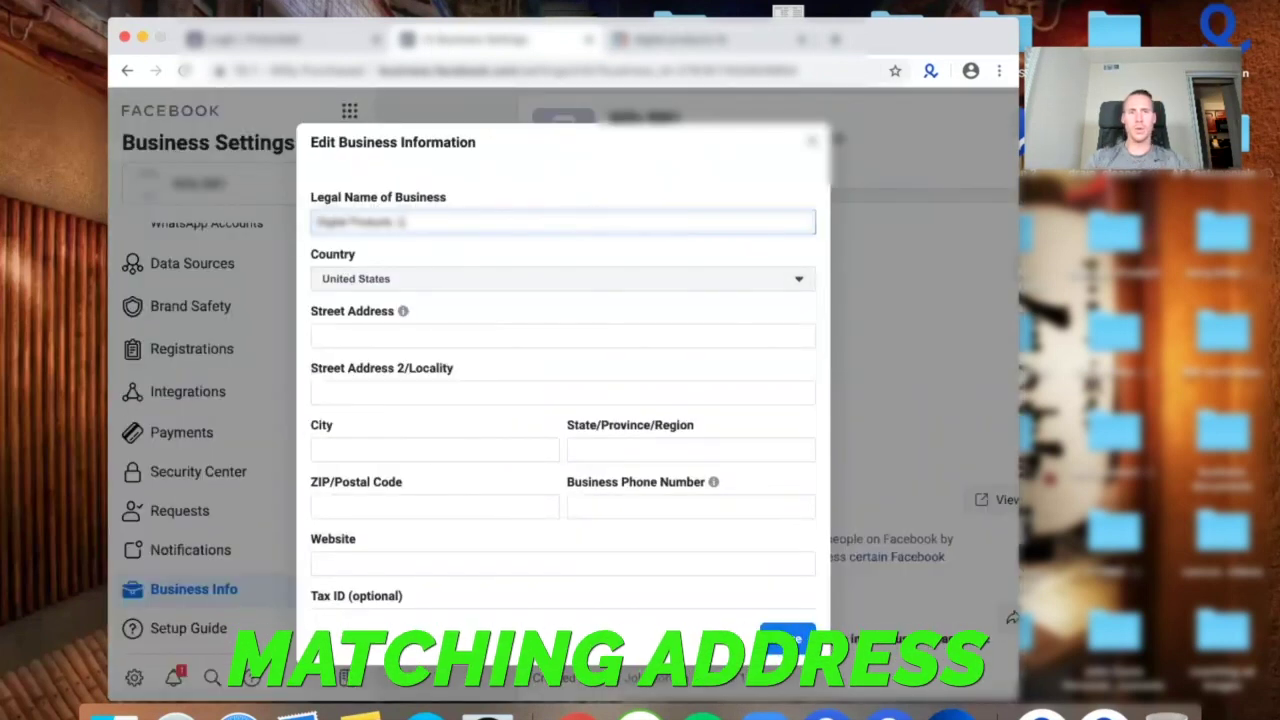
text(LC)
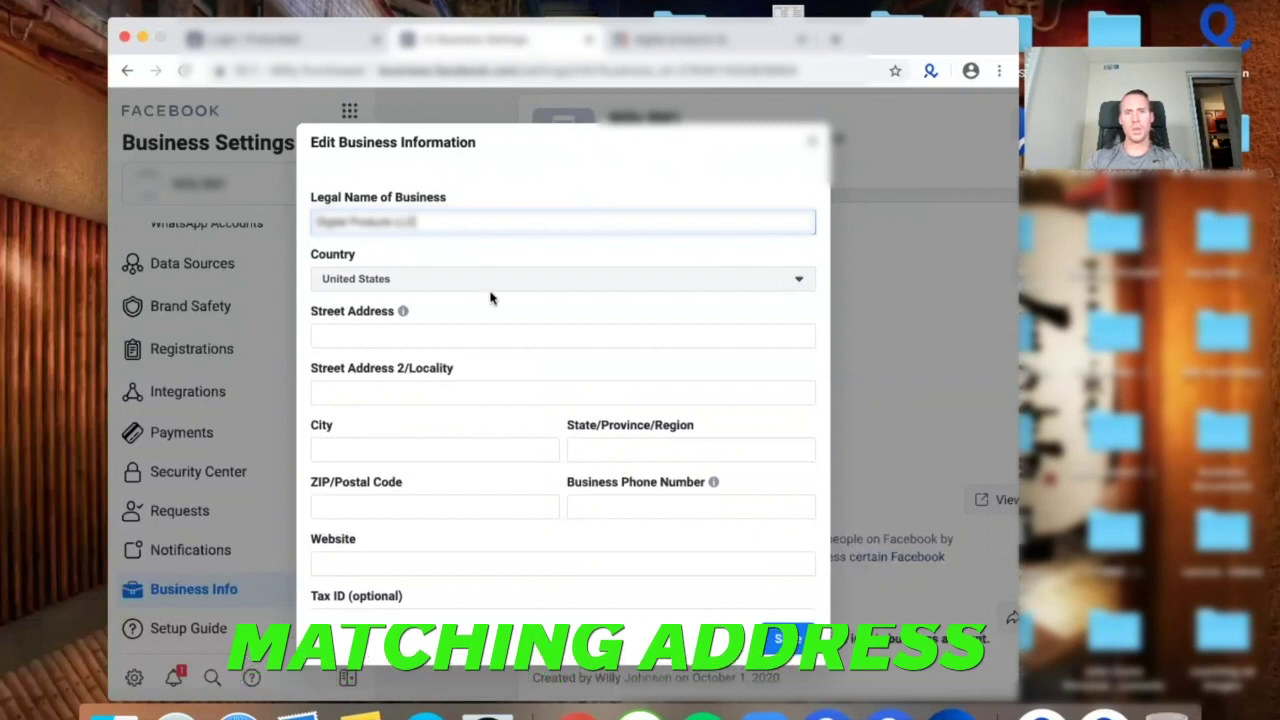
click(352, 326)
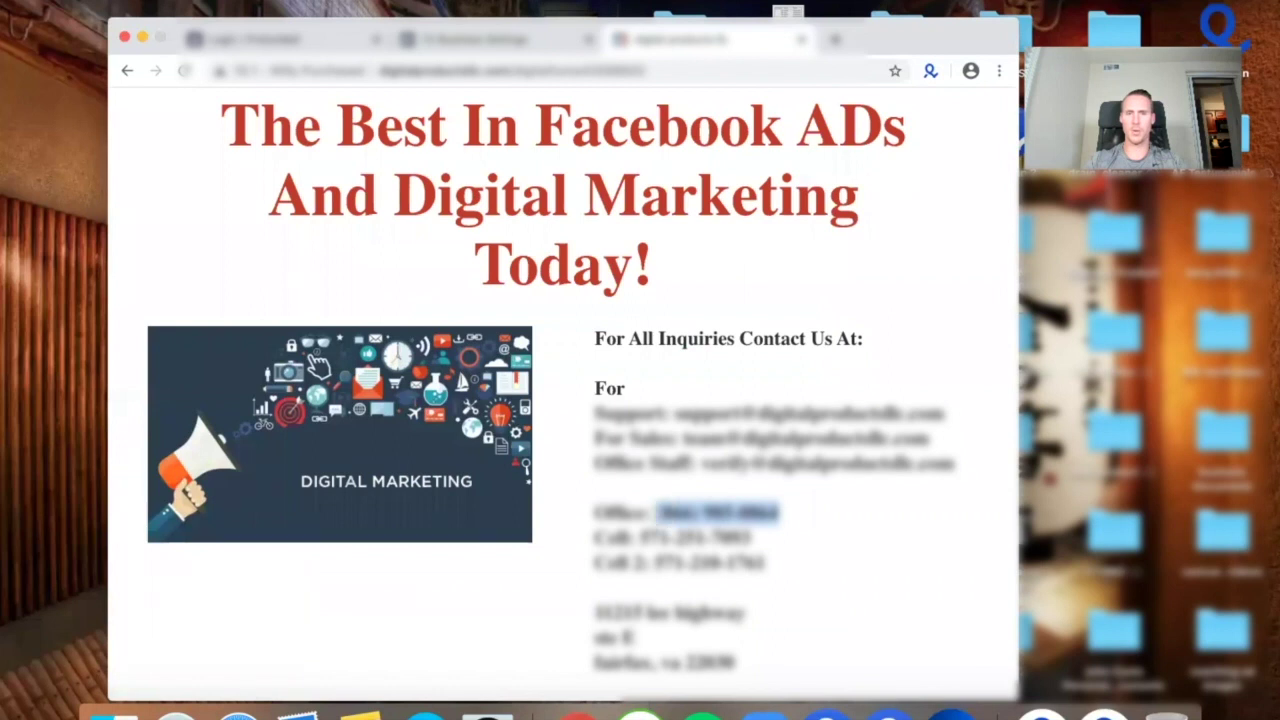
click(448, 40)
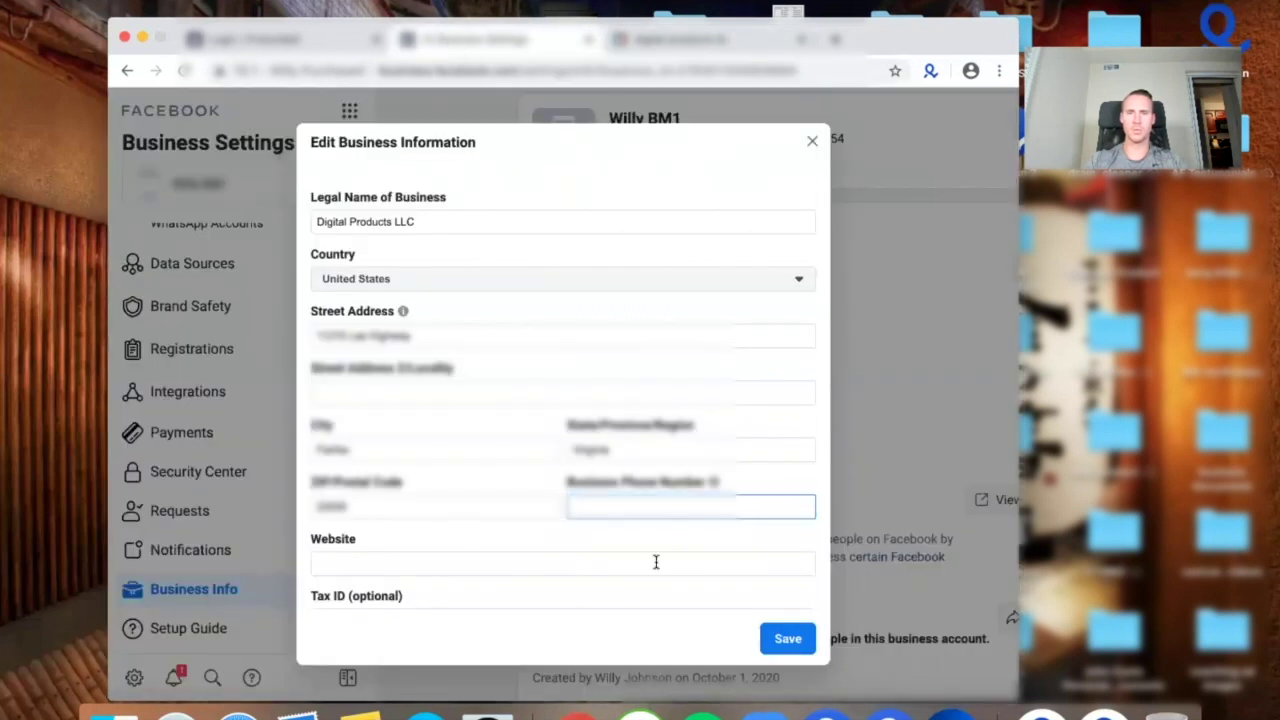
key(super+v)
click(432, 562)
text(w)
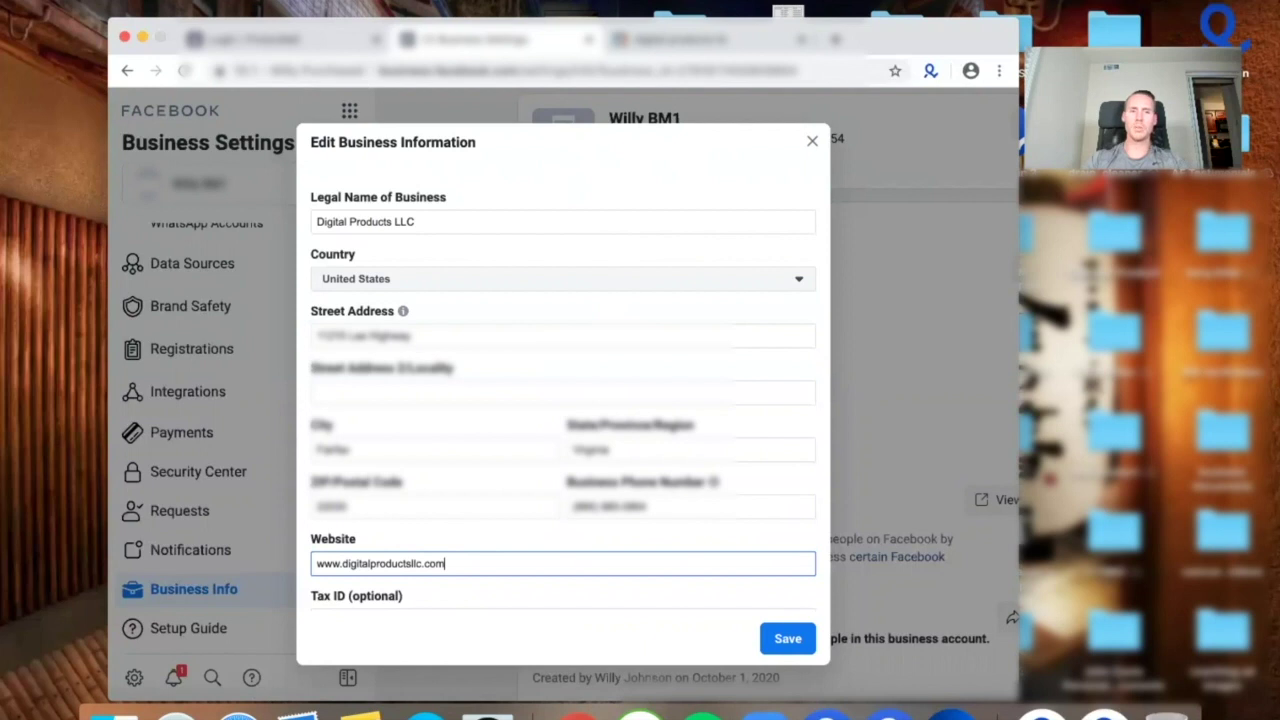
Check the website and legal name entries, then save the business details.
scroll(583, 503, down, 1)
double_click(411, 526)
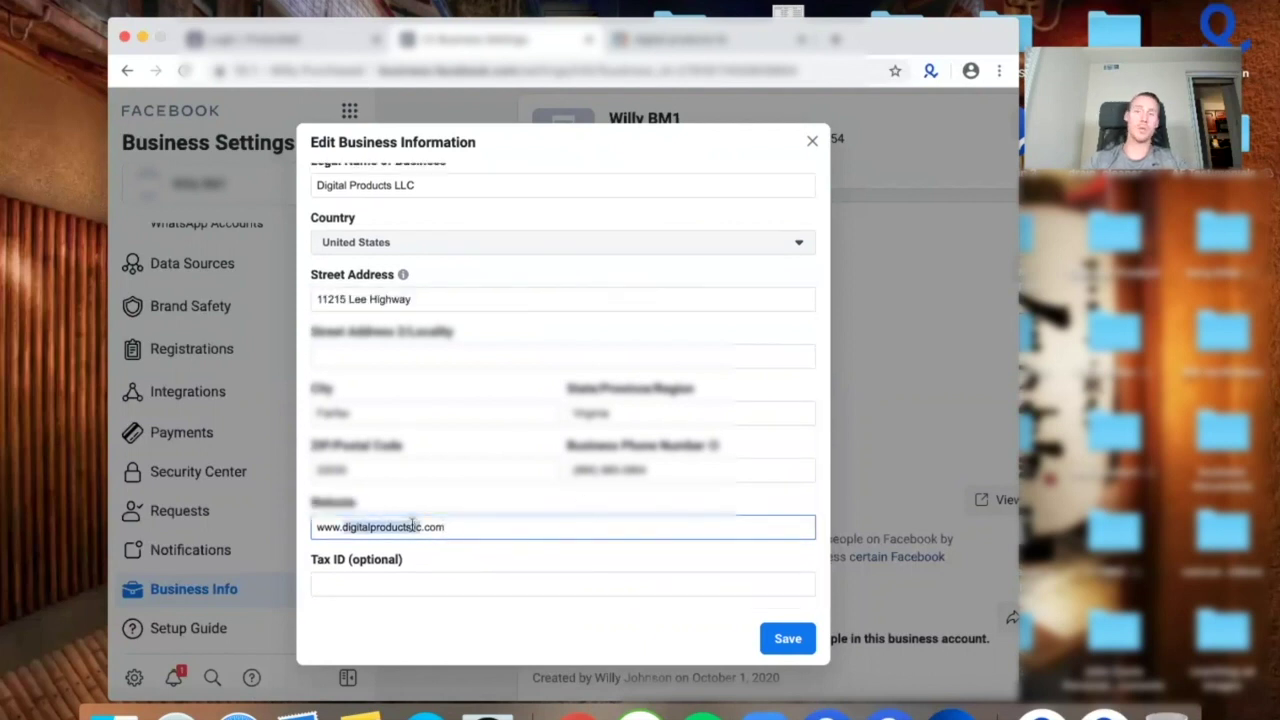
click(411, 526)
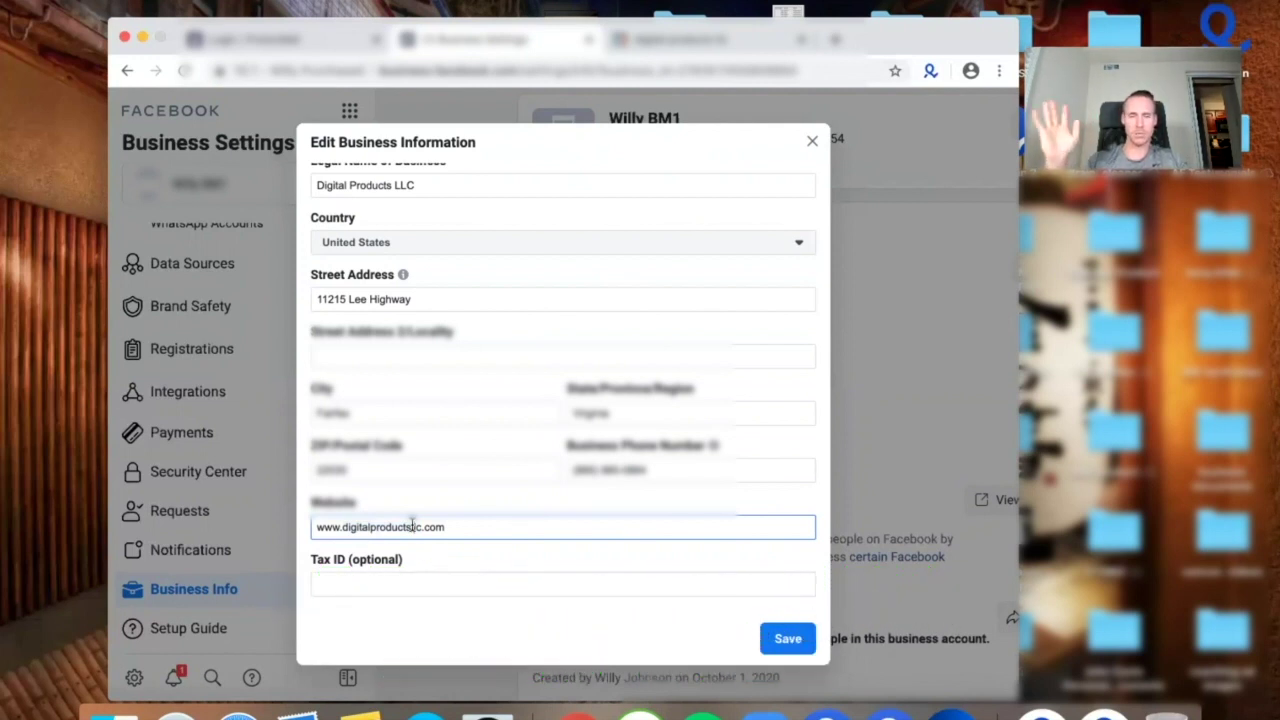
scroll(410, 526, up, 1)
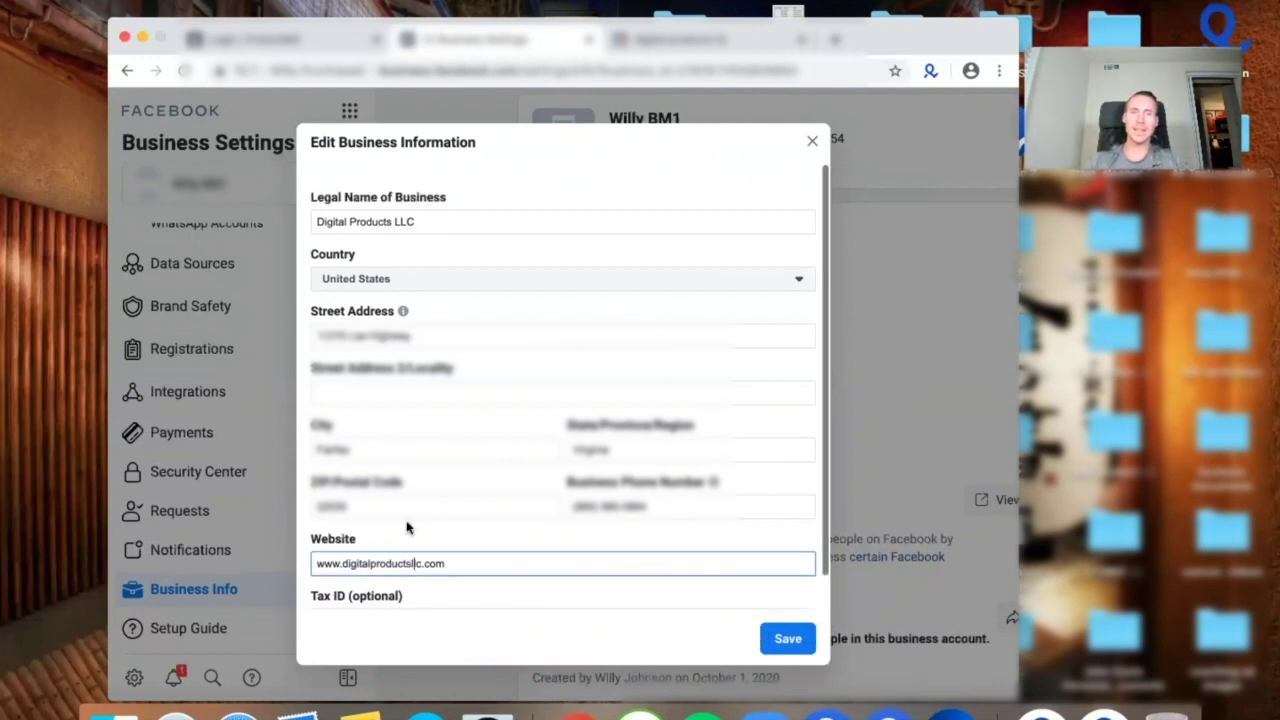
click(453, 225)
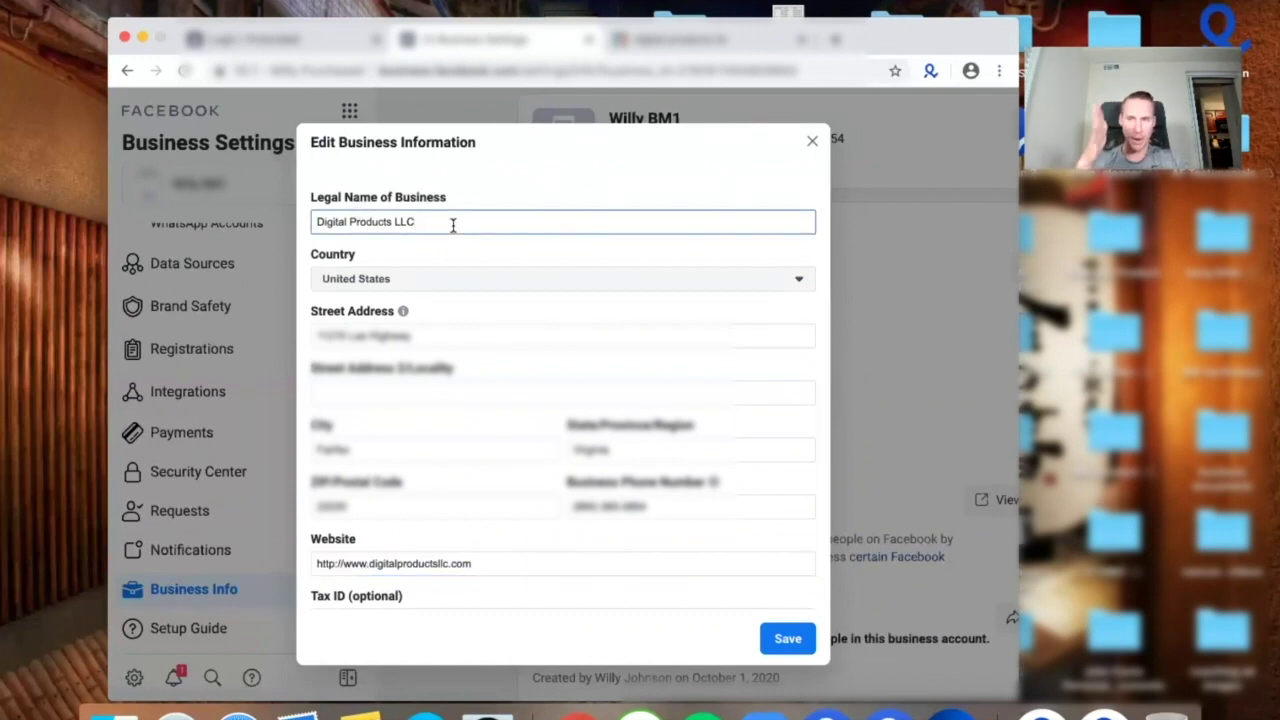
scroll(583, 392, down, 1)
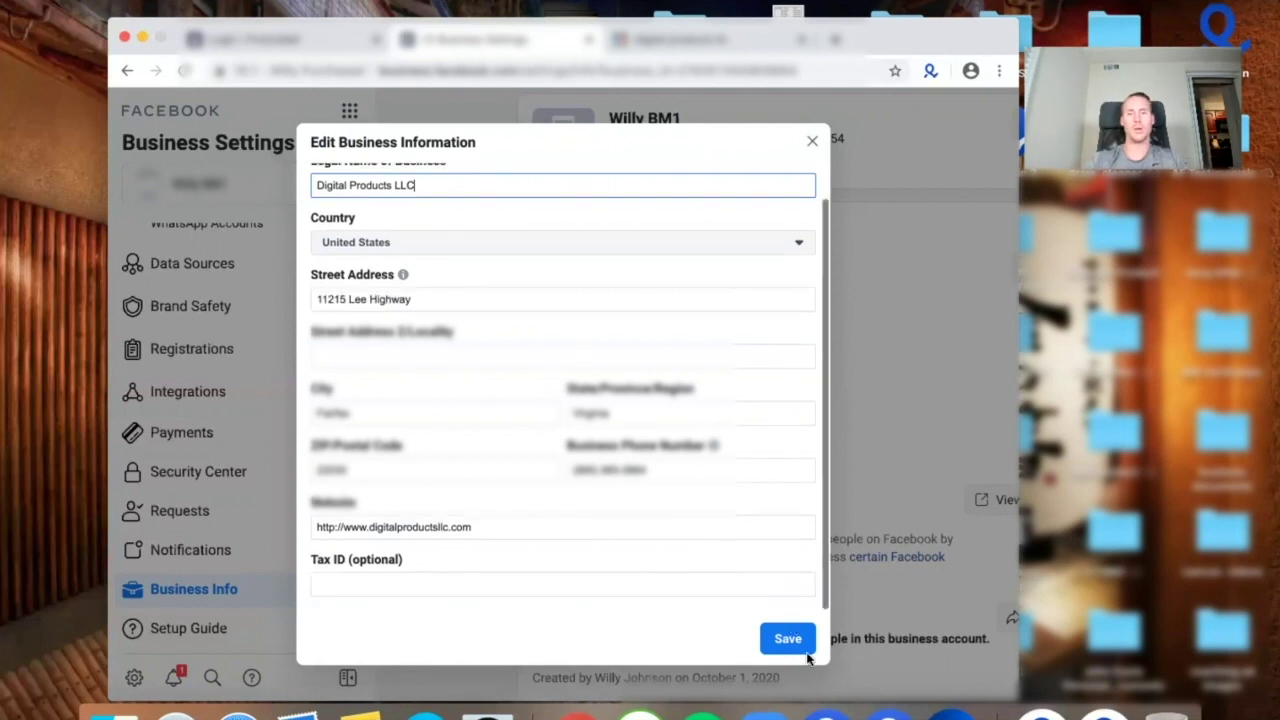
click(788, 638)
Set two-factor authentication to be required for Everyone.
scroll(580, 470, right, 2)
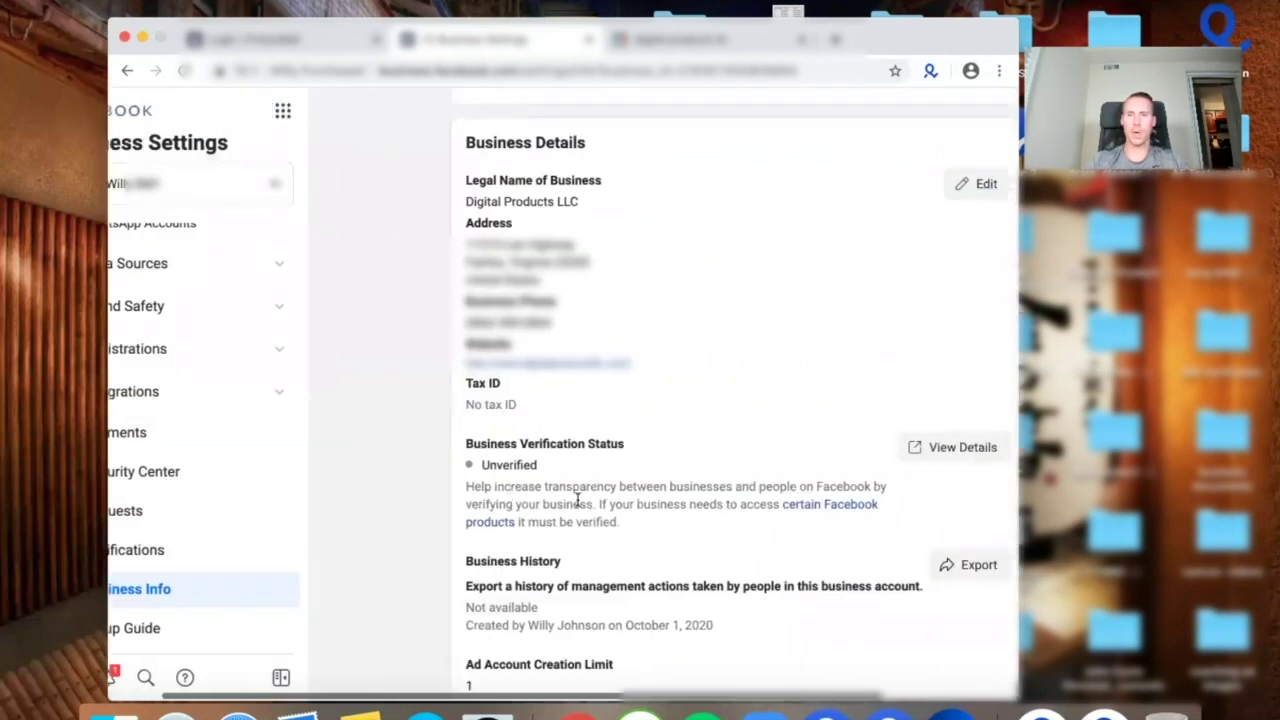
scroll(932, 461, left, 2)
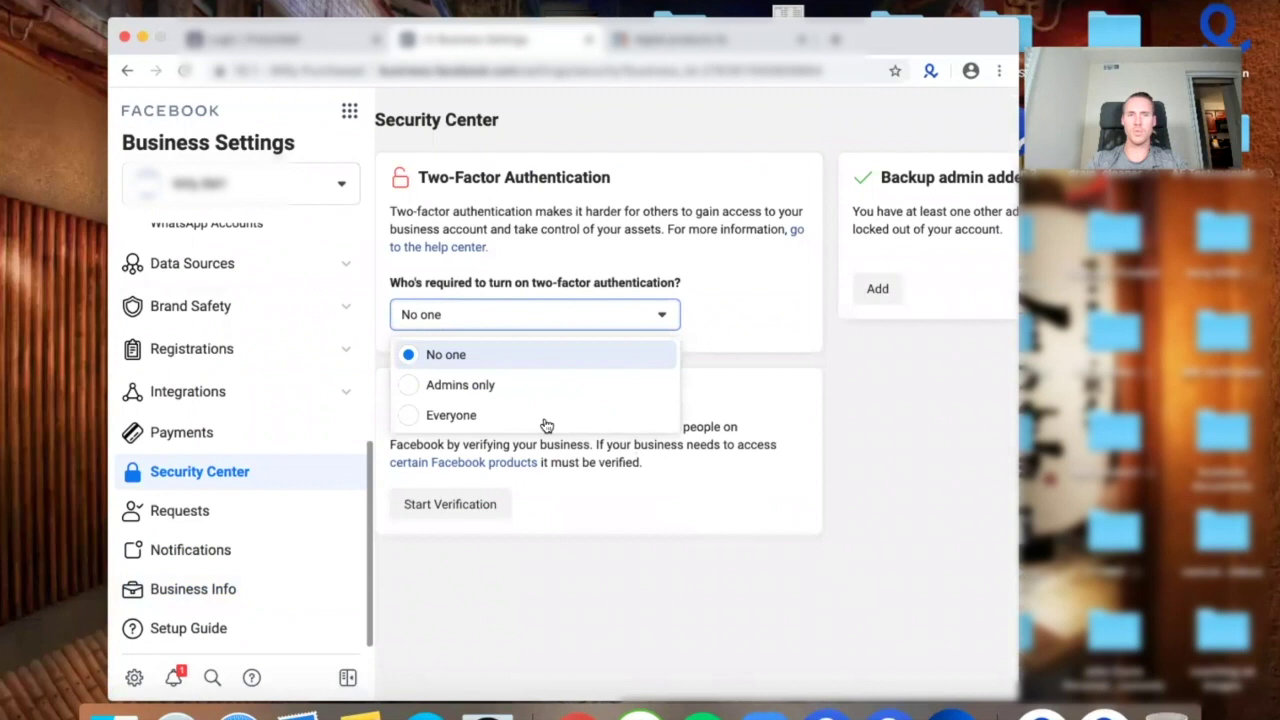
click(531, 418)
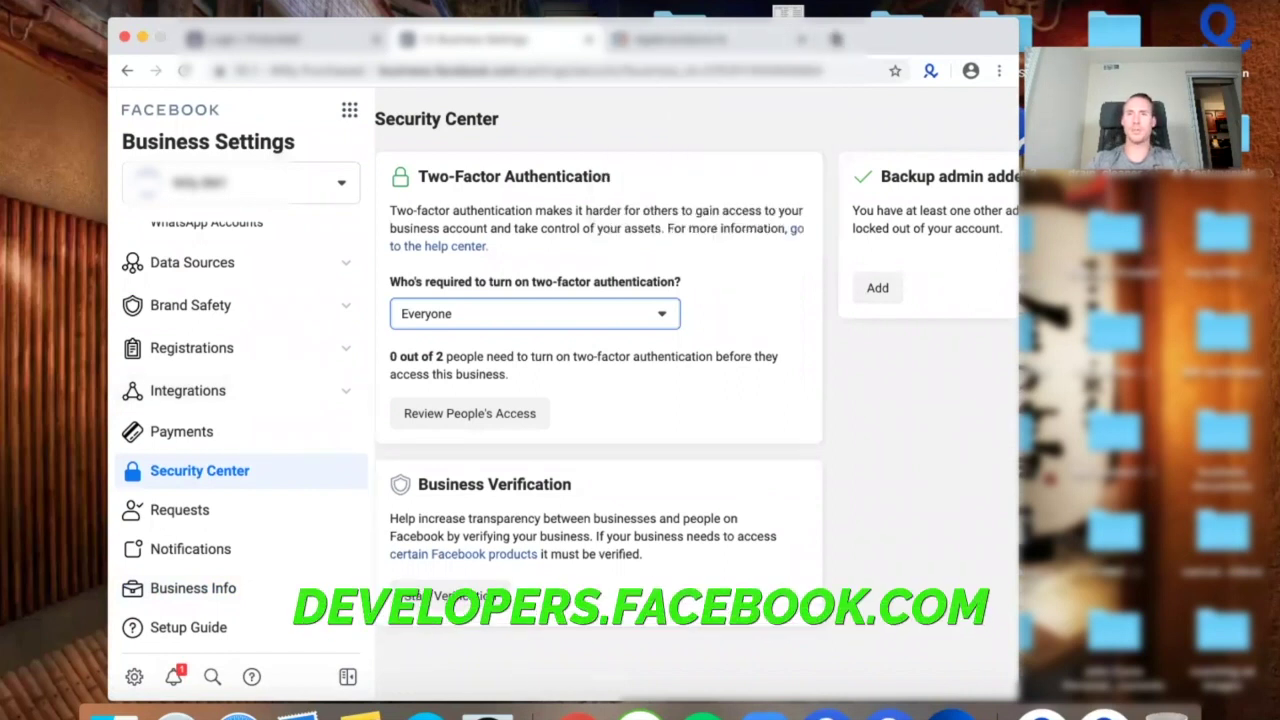
Load developers.facebook.com in a new browser tab.
click(836, 38)
text(developers.facebook.com)
key(Return)
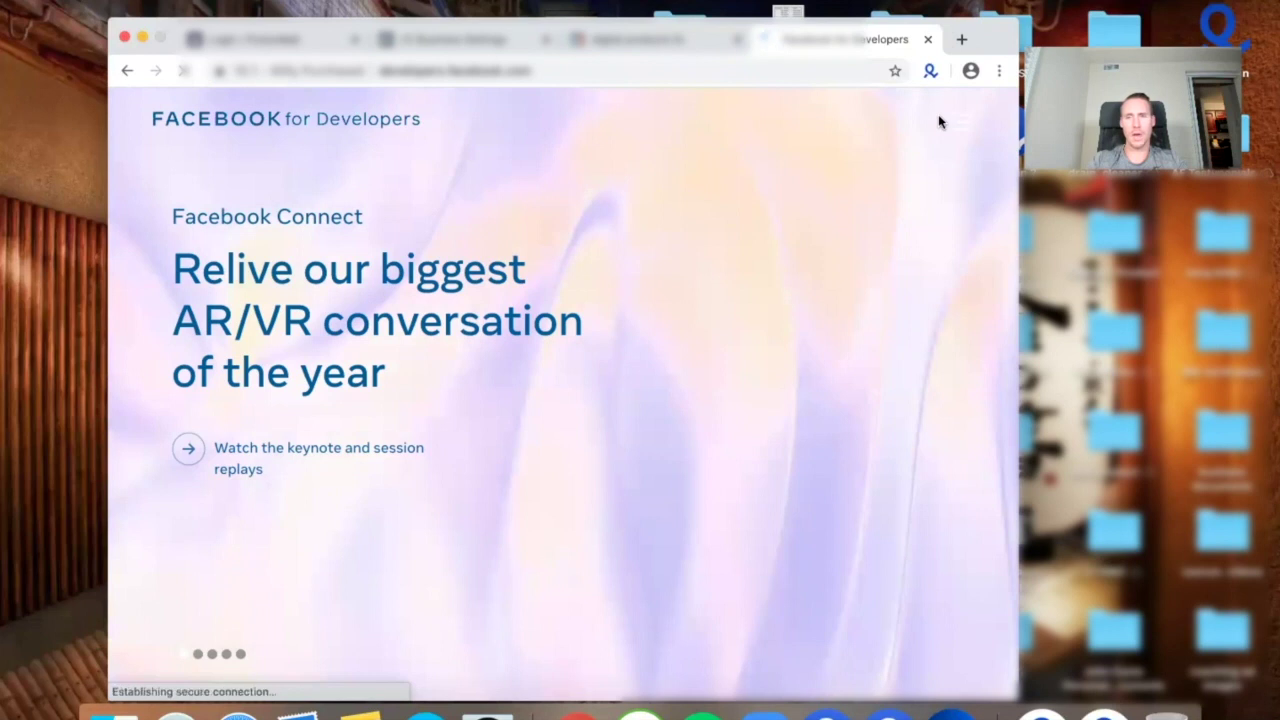
From My Apps, create an app linked to the business's Business Manager account, then return to Business Settings.
click(965, 127)
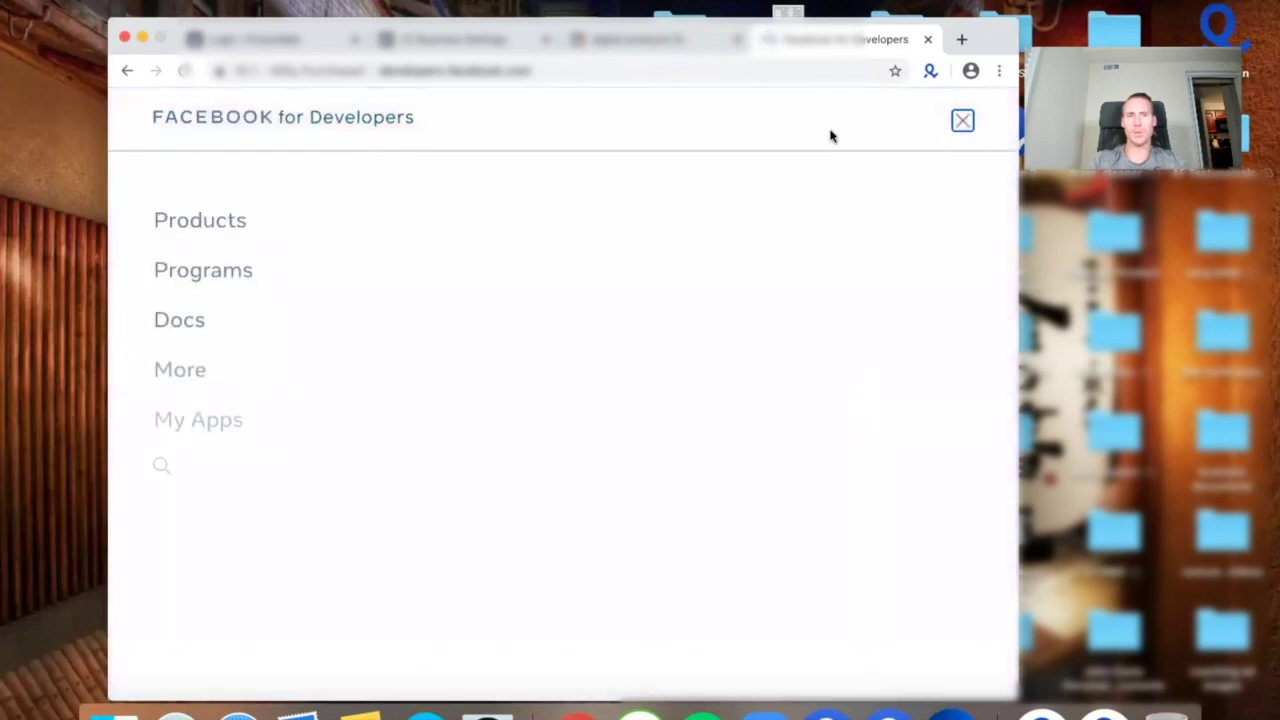
click(966, 121)
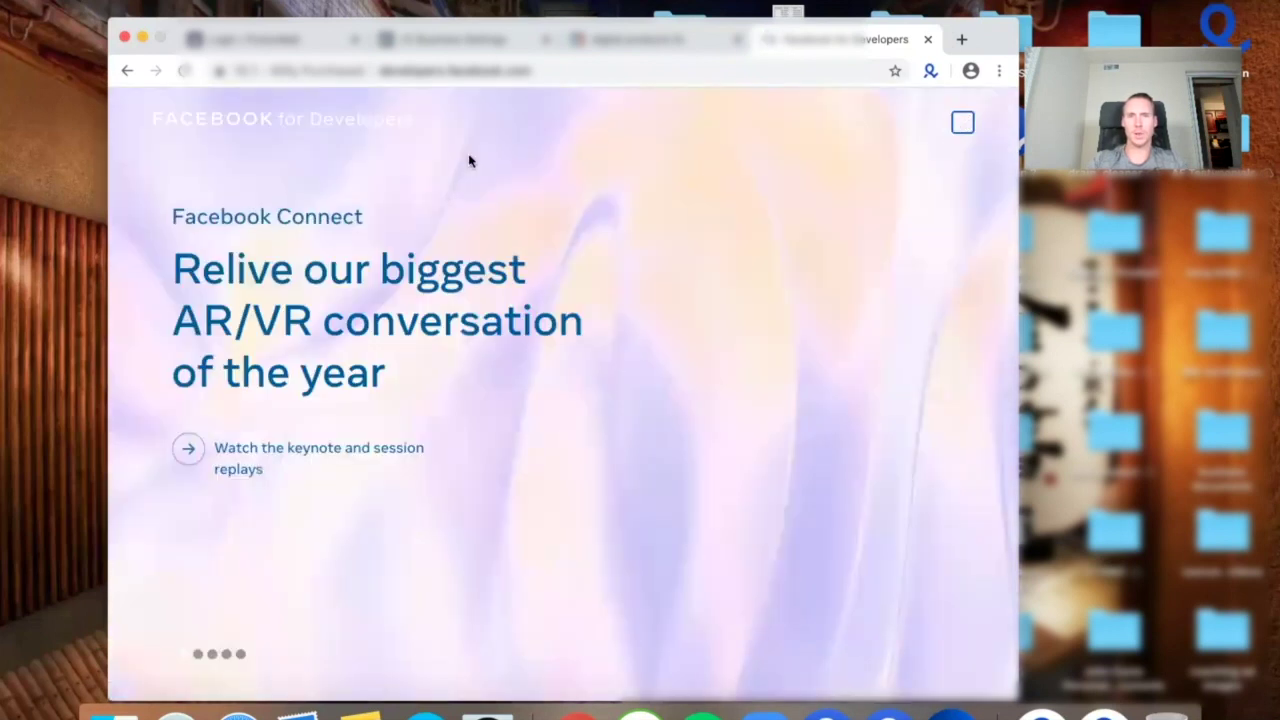
scroll(220, 423, down, 3)
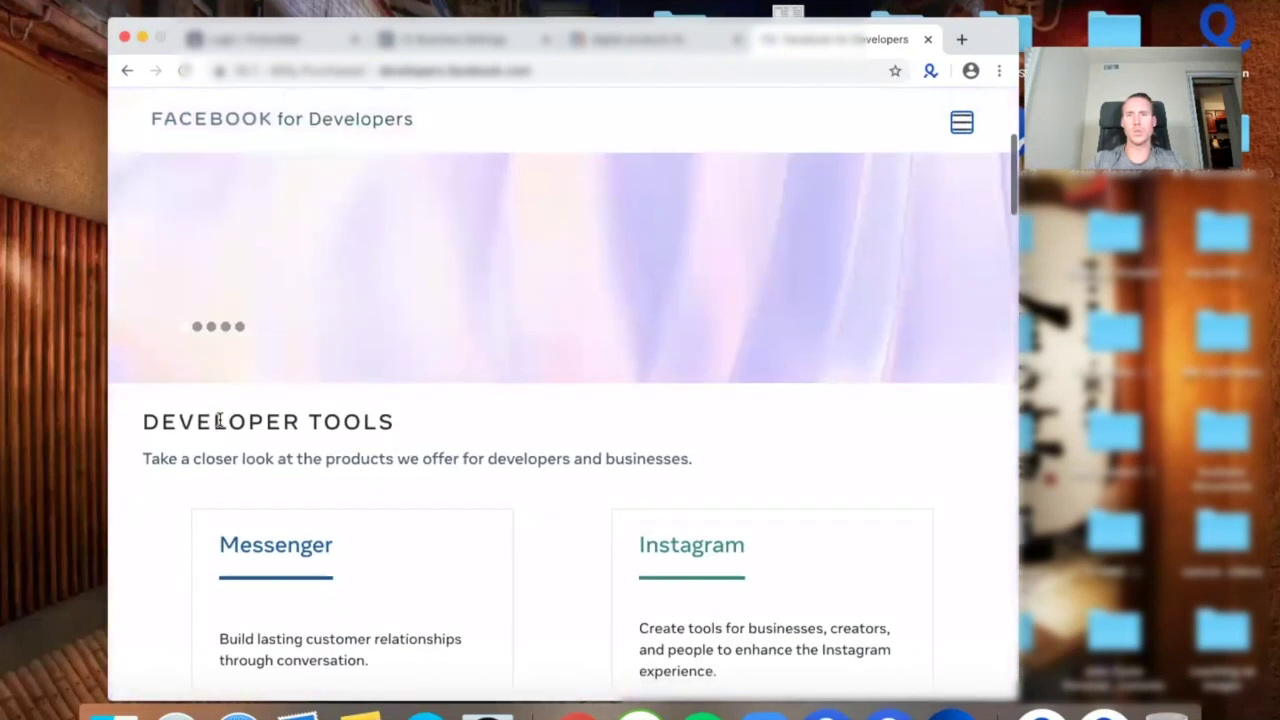
click(958, 124)
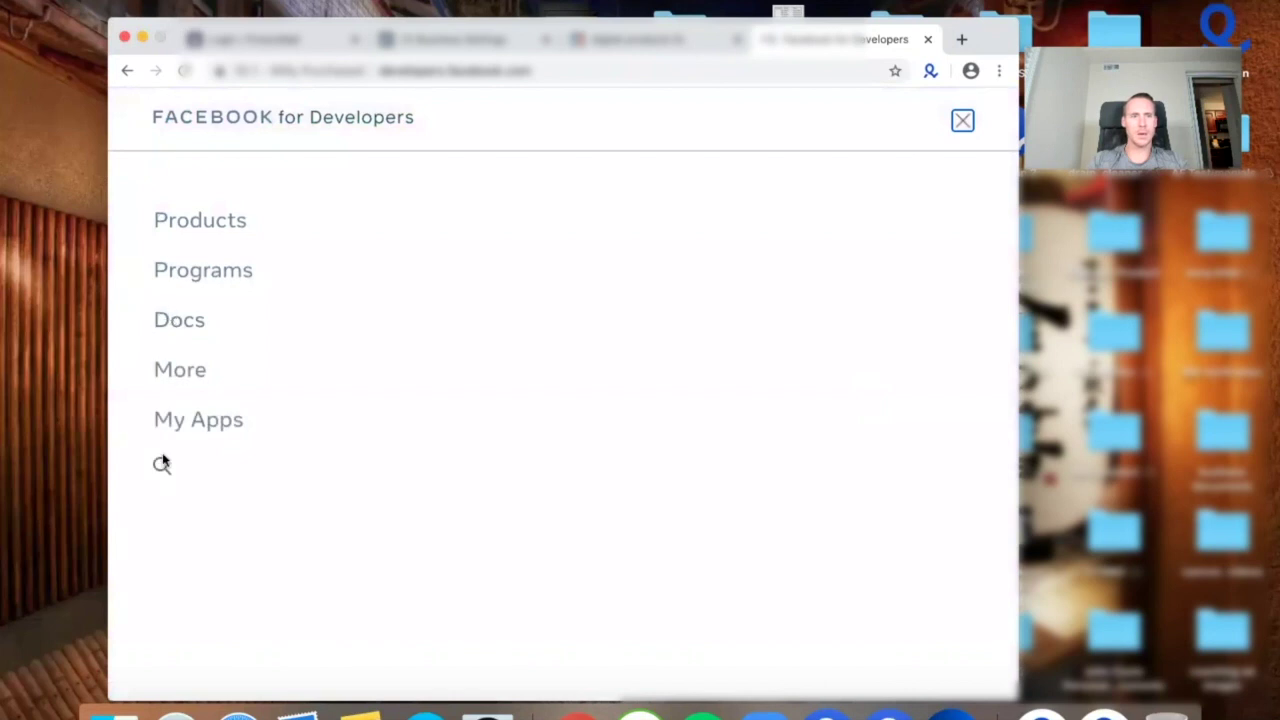
click(197, 420)
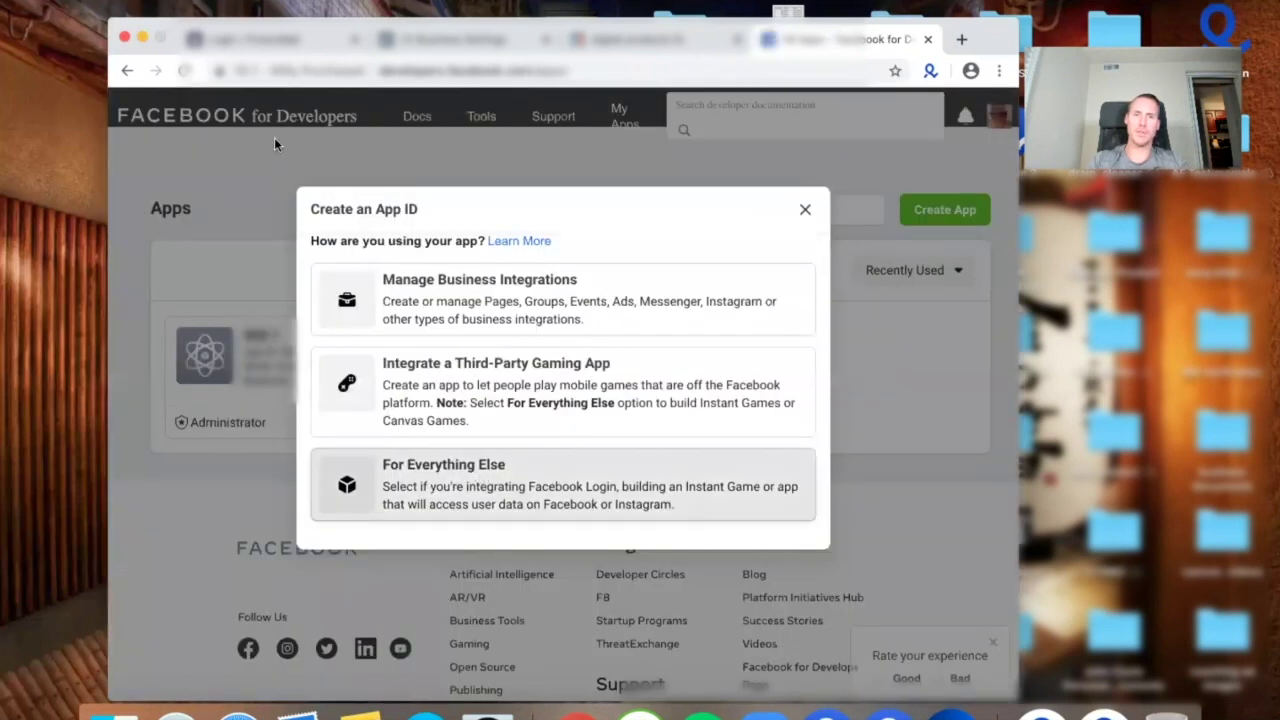
click(486, 460)
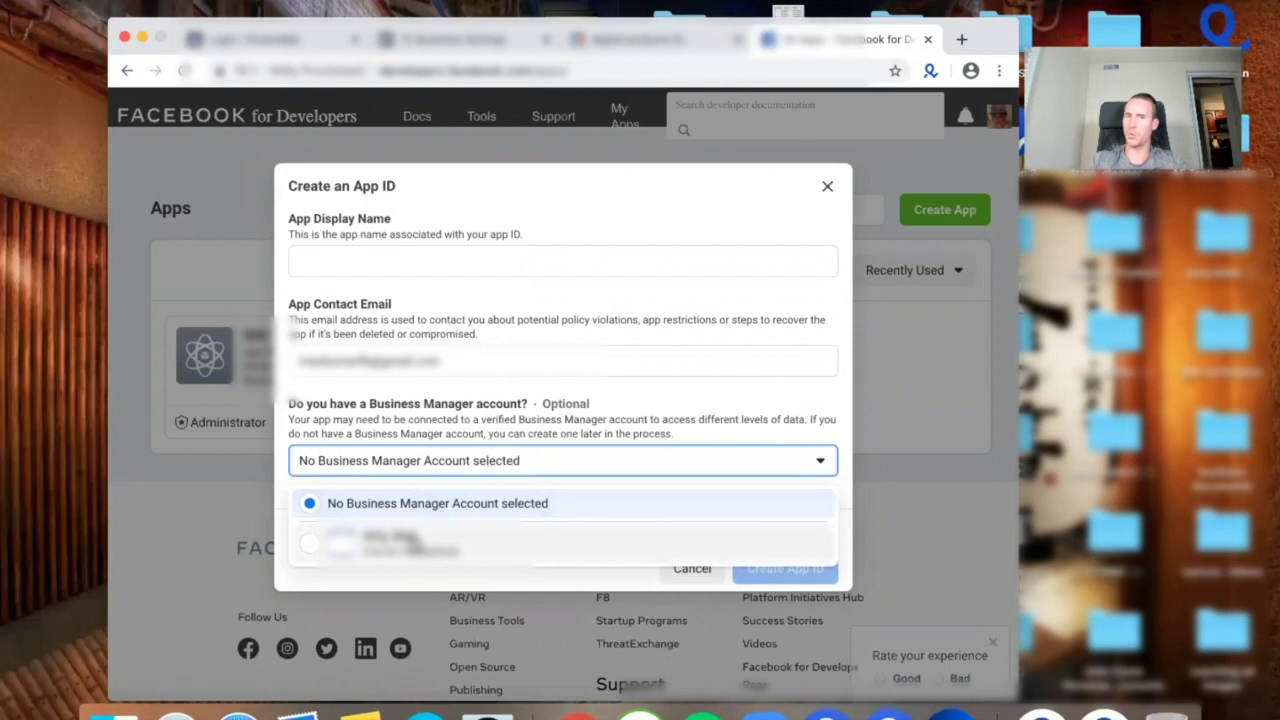
click(414, 543)
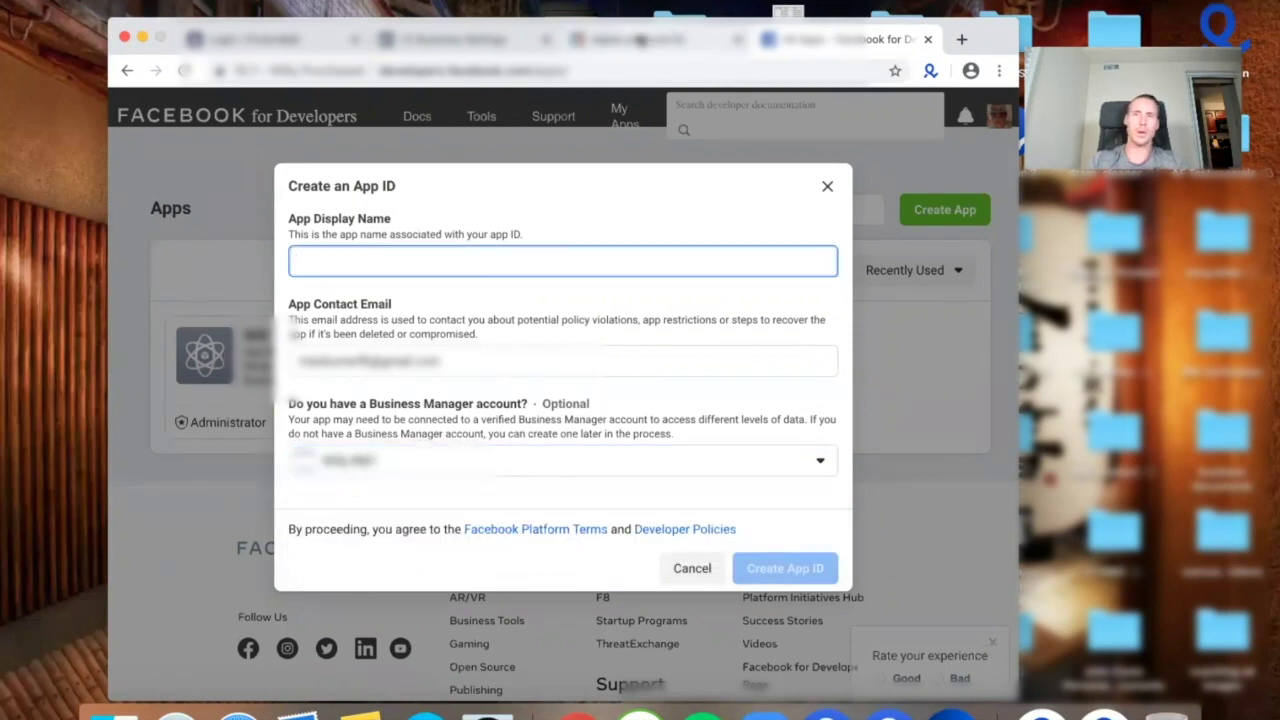
click(640, 38)
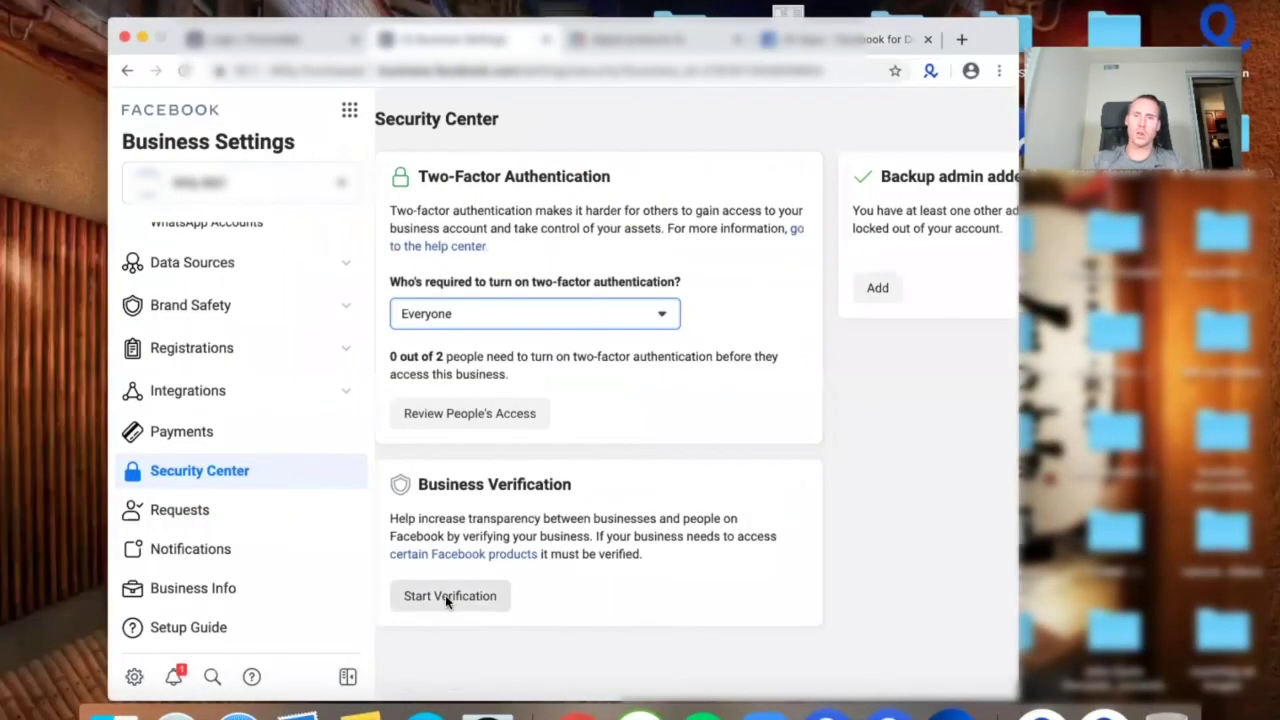
Begin verification, confirm the business details step, and pick English (US) as document language.
click(445, 595)
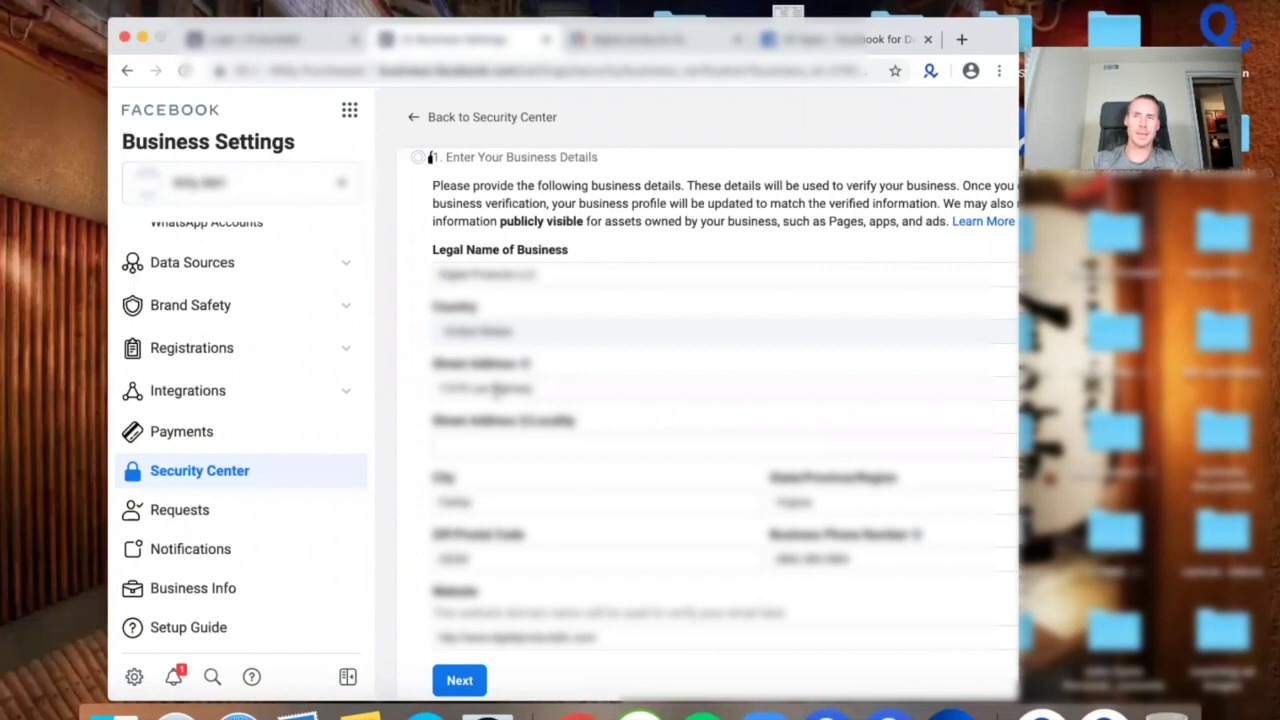
scroll(680, 436, down, 3)
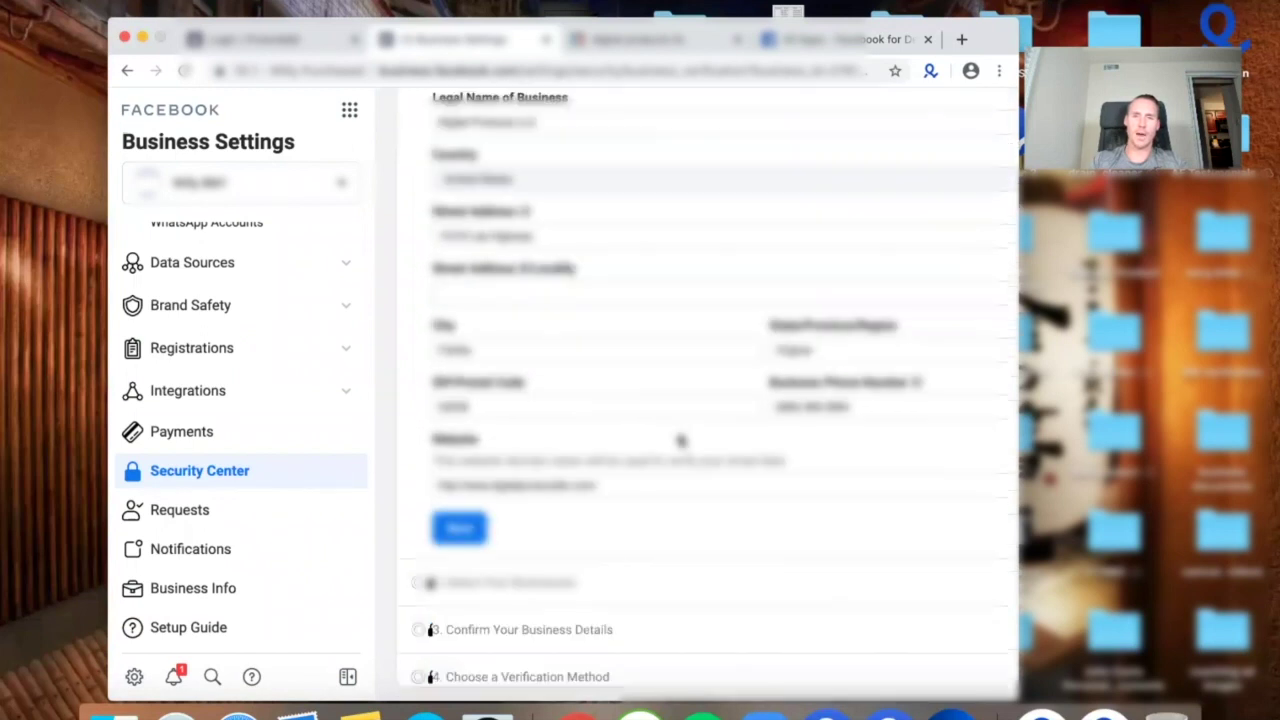
click(459, 528)
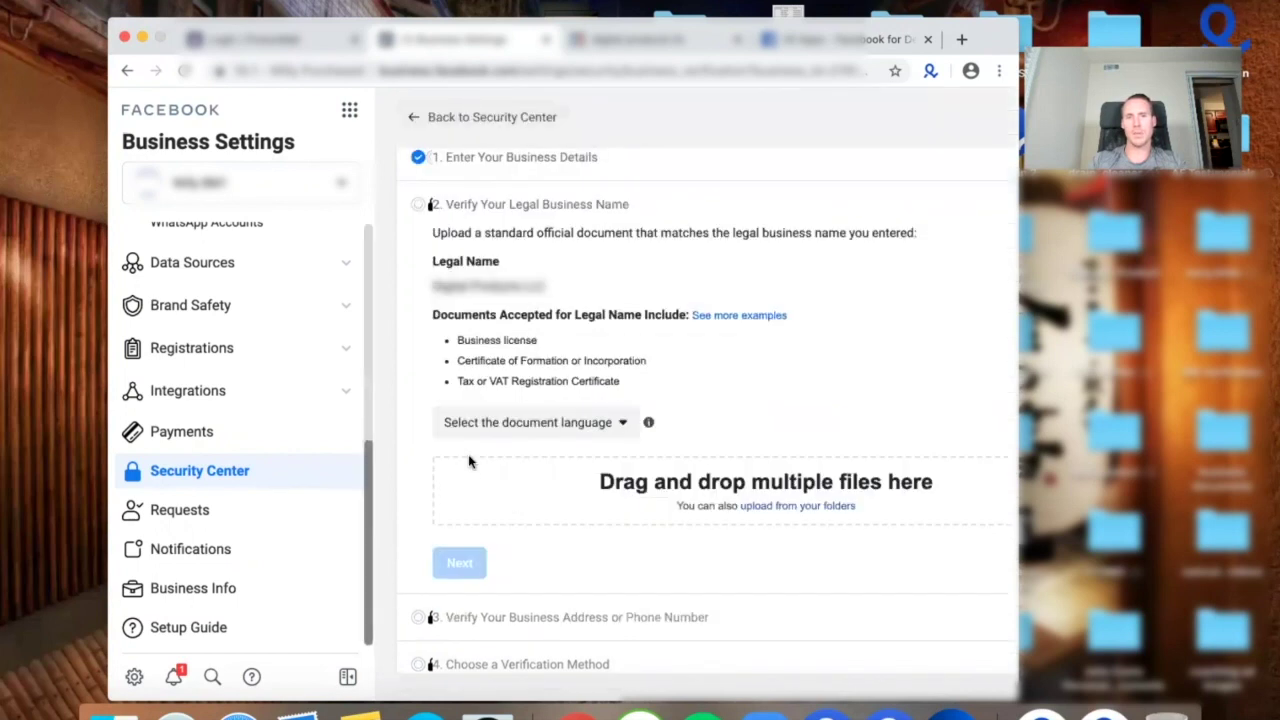
click(502, 162)
scroll(572, 263, down, 2)
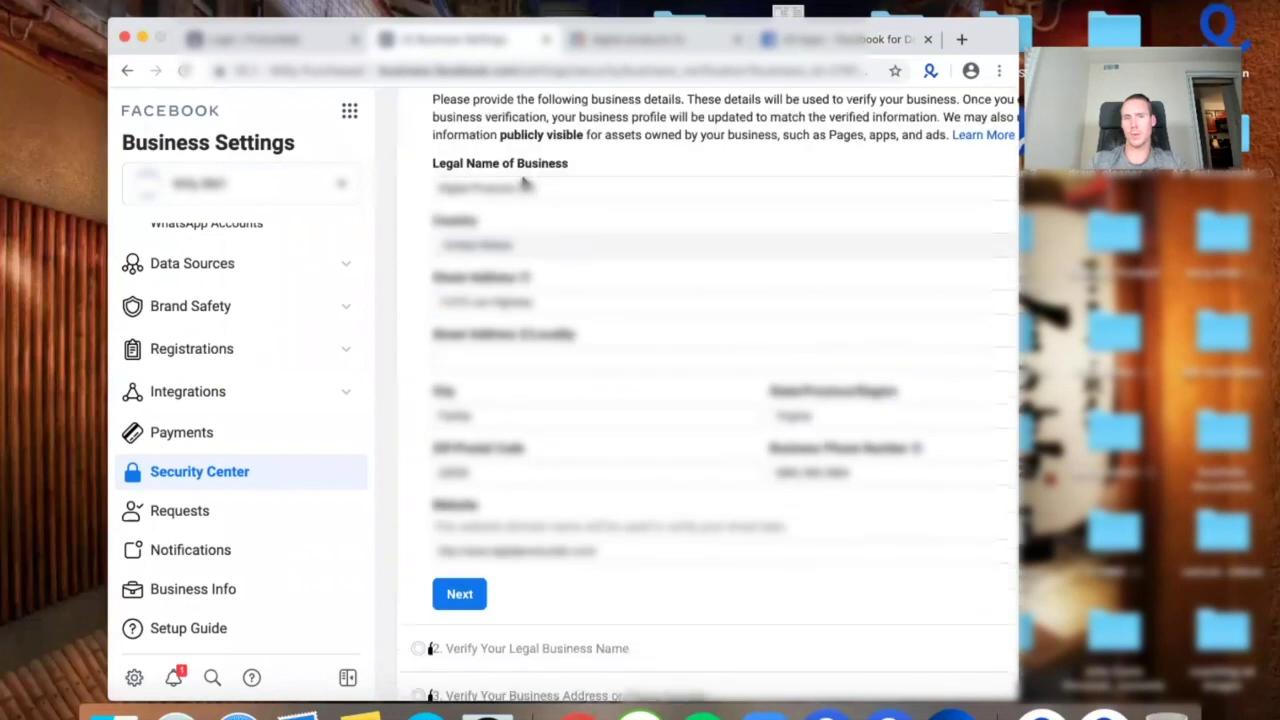
click(457, 596)
click(607, 424)
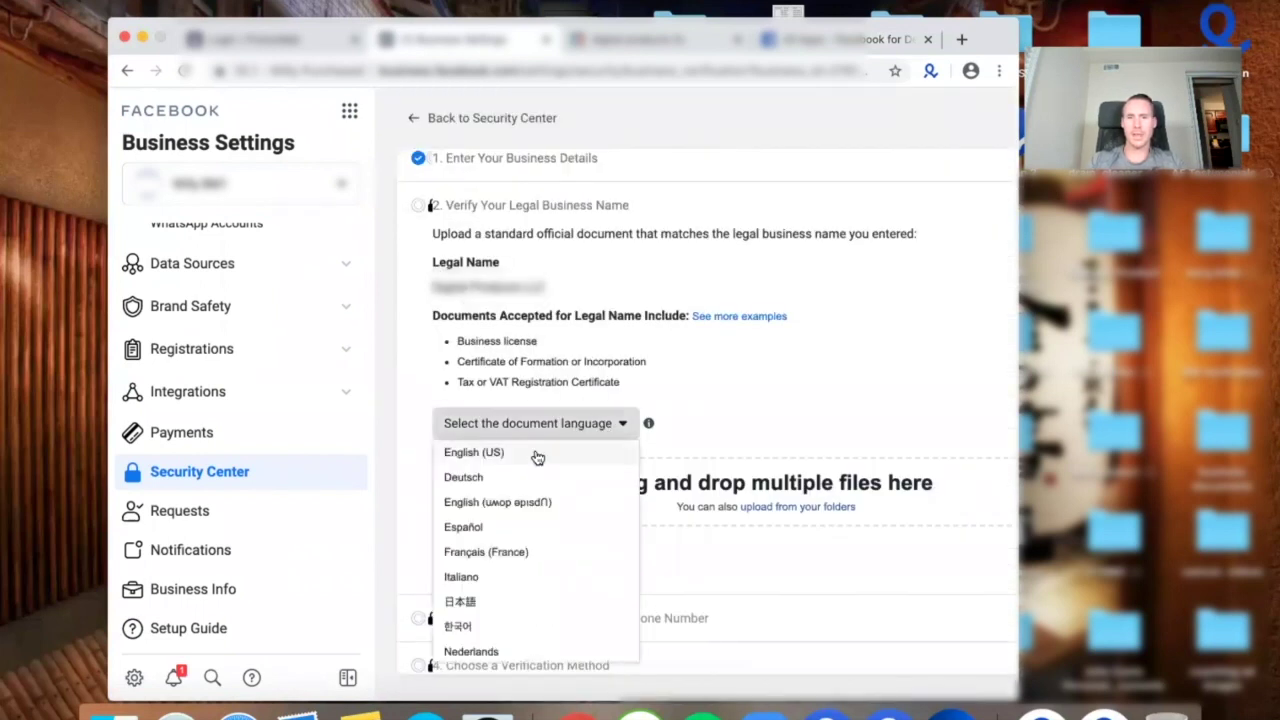
click(540, 451)
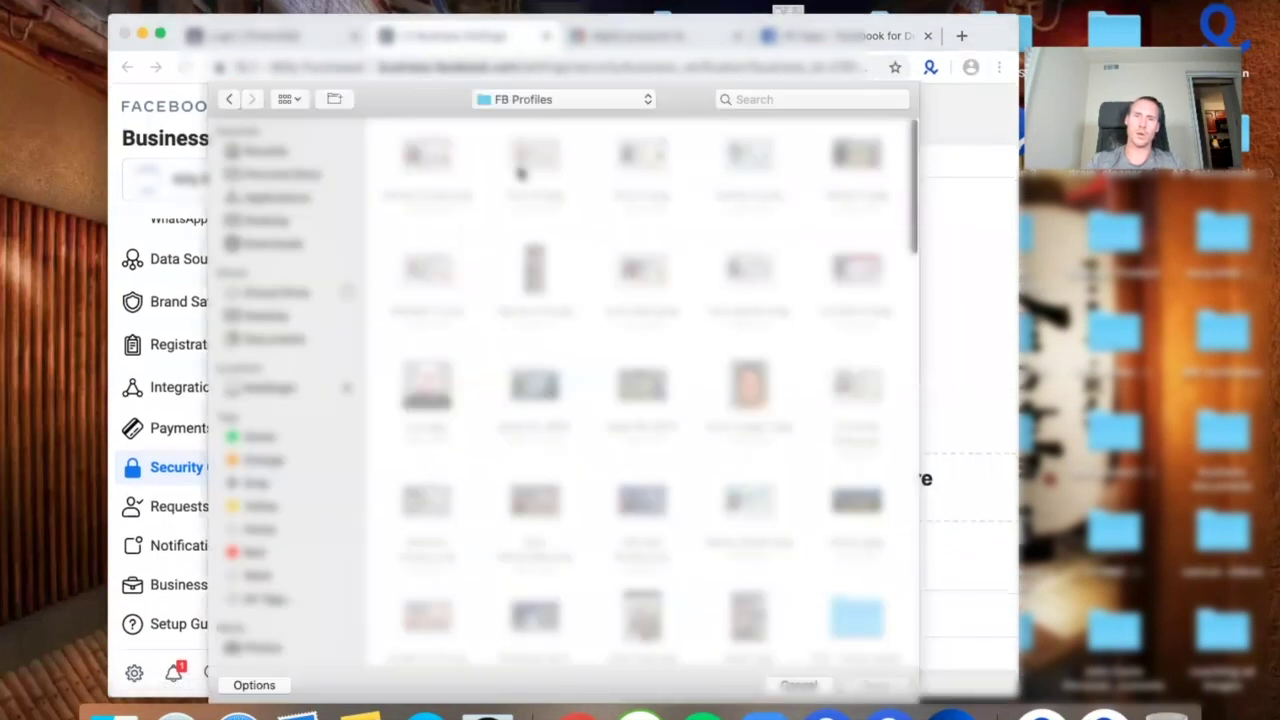
Upload articles.jpg, articles2 digital.jpg and articles receipt.jpg from the Digital Products folder as legal-name proof.
click(275, 315)
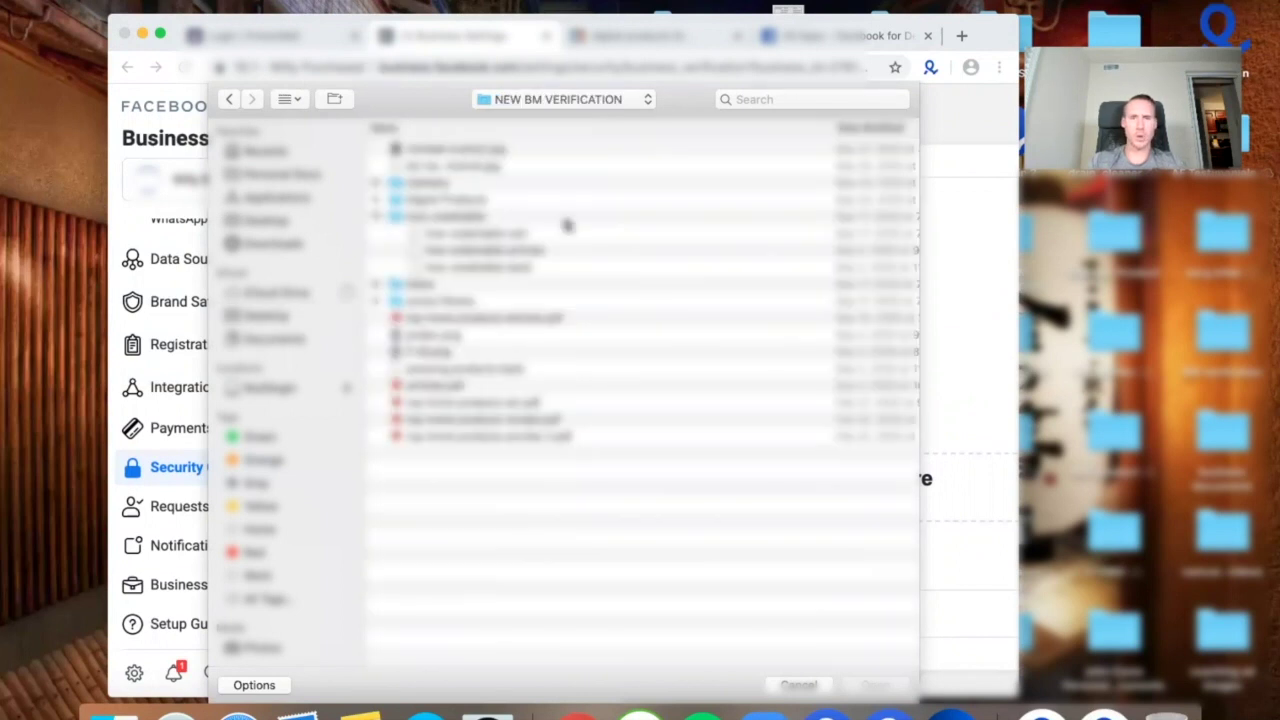
double_click(455, 200)
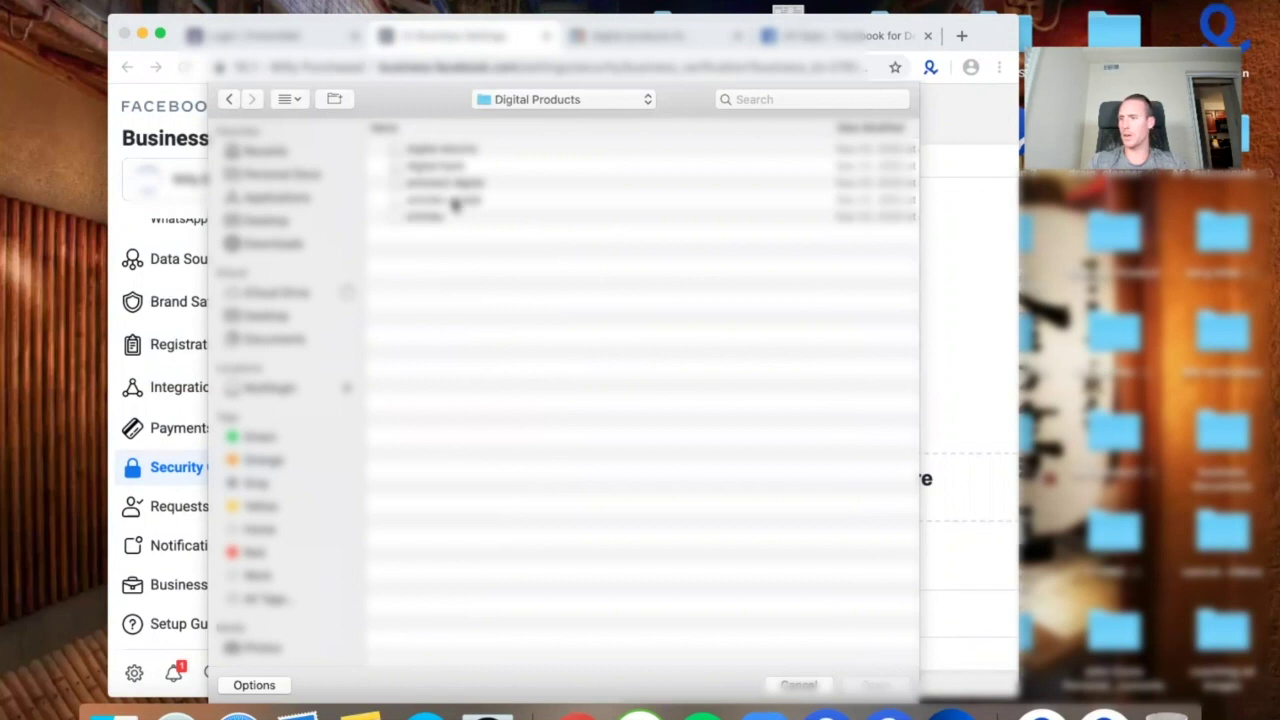
click(449, 215)
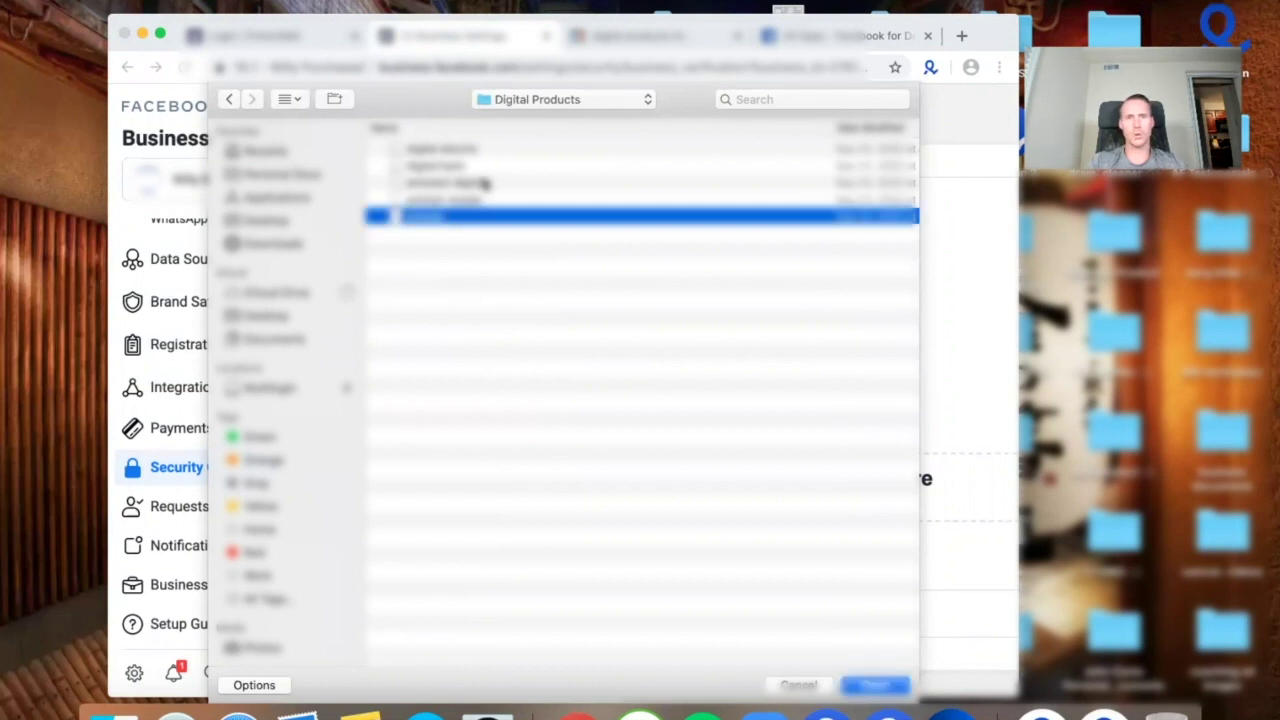
super+click(484, 183)
super+click(477, 201)
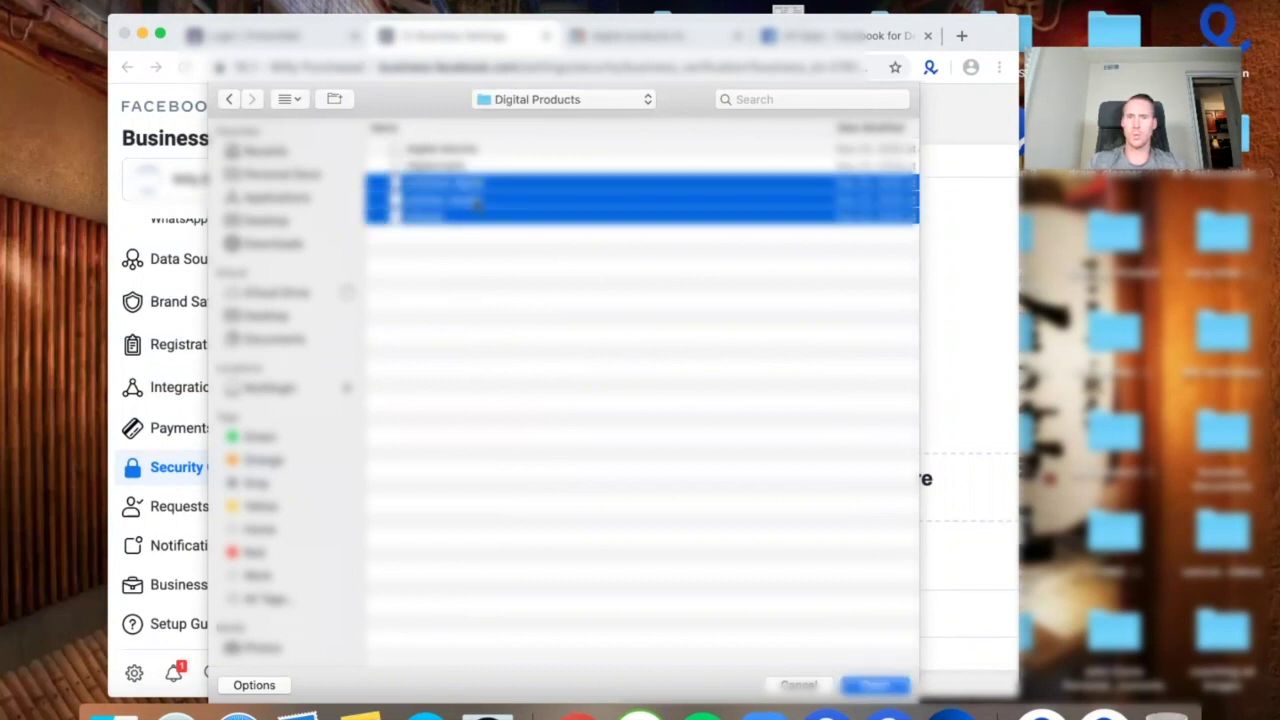
key(Return)
Continue to address verification and upload digital bank.jpg and digital electric.jpg.
click(460, 588)
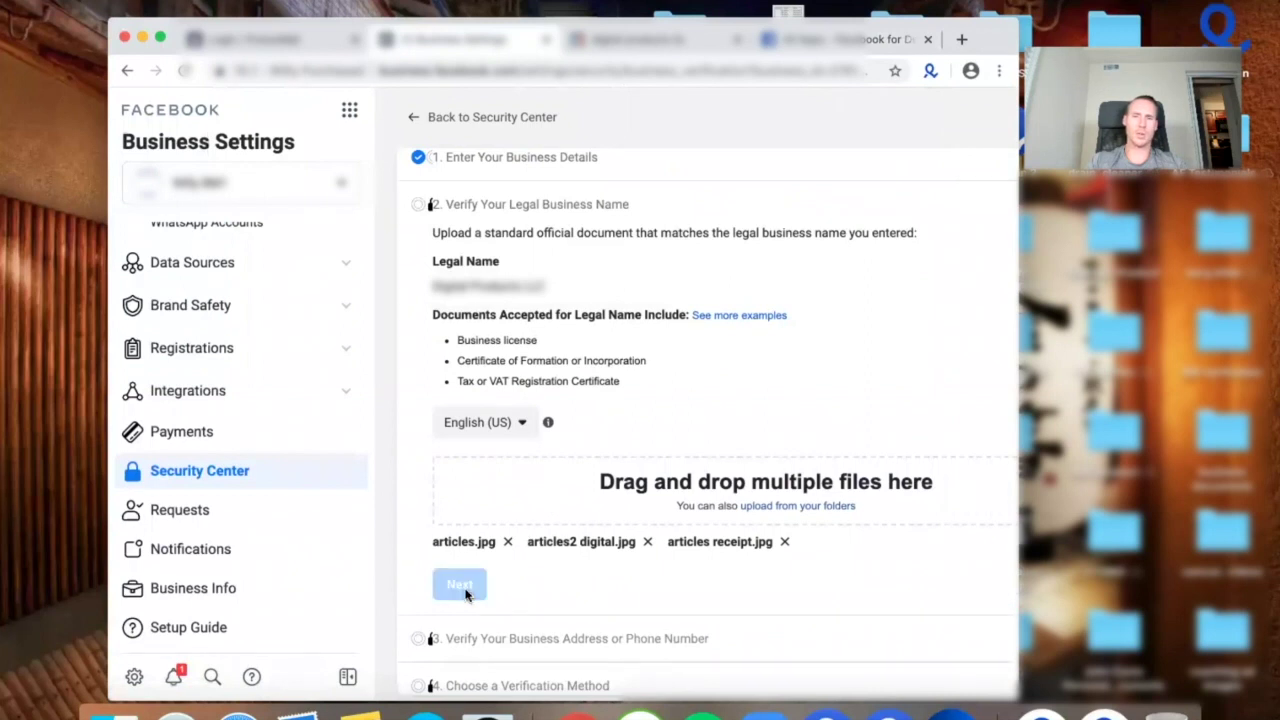
click(797, 568)
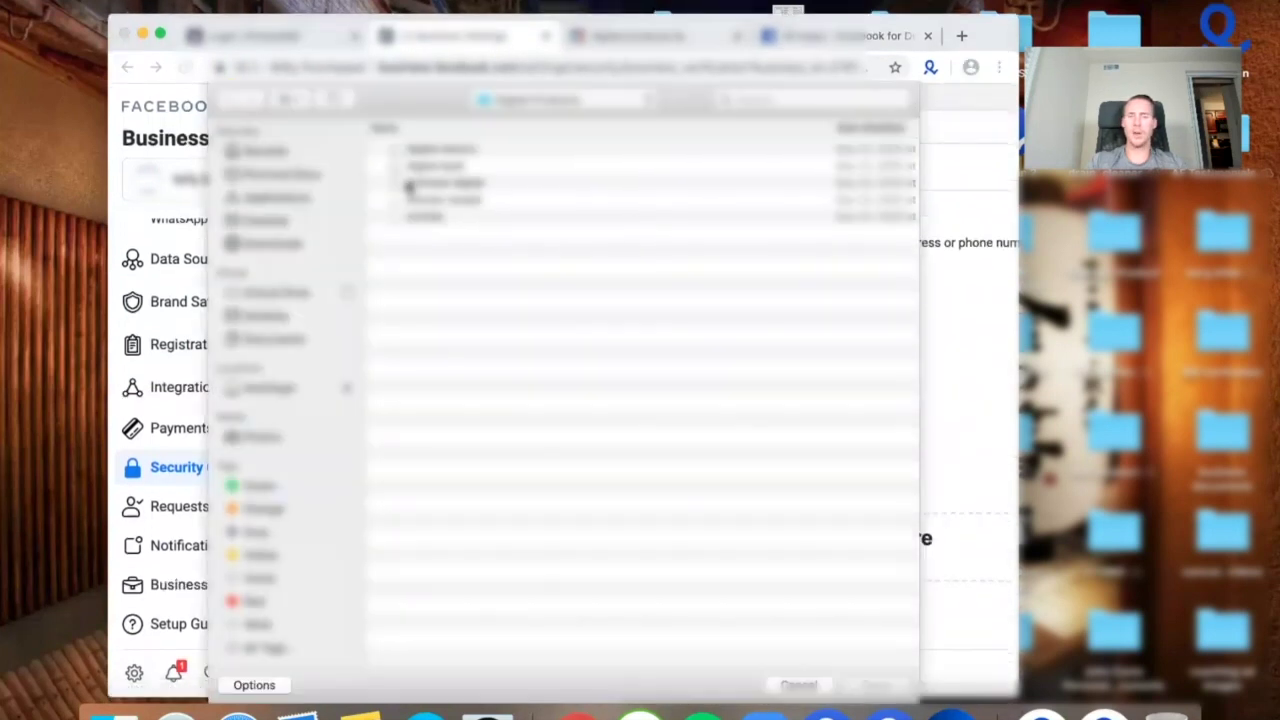
click(483, 166)
shift+click(483, 151)
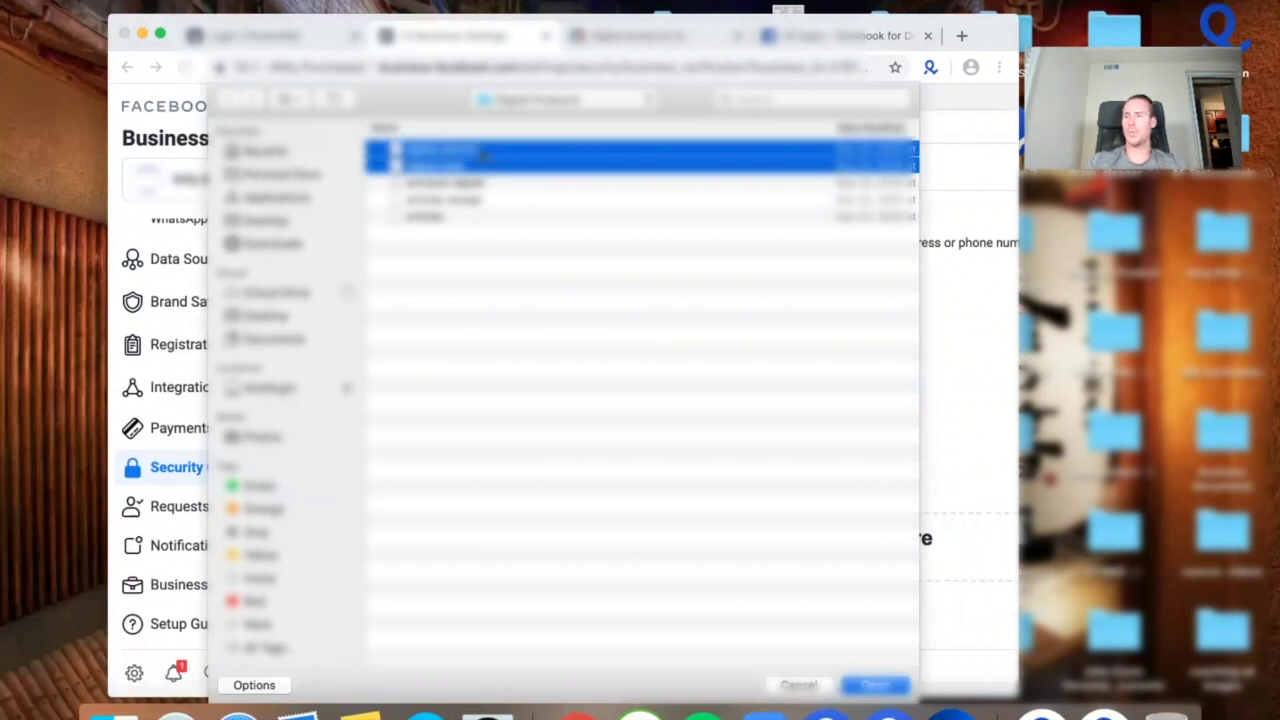
key(Return)
scroll(453, 405, down, 1)
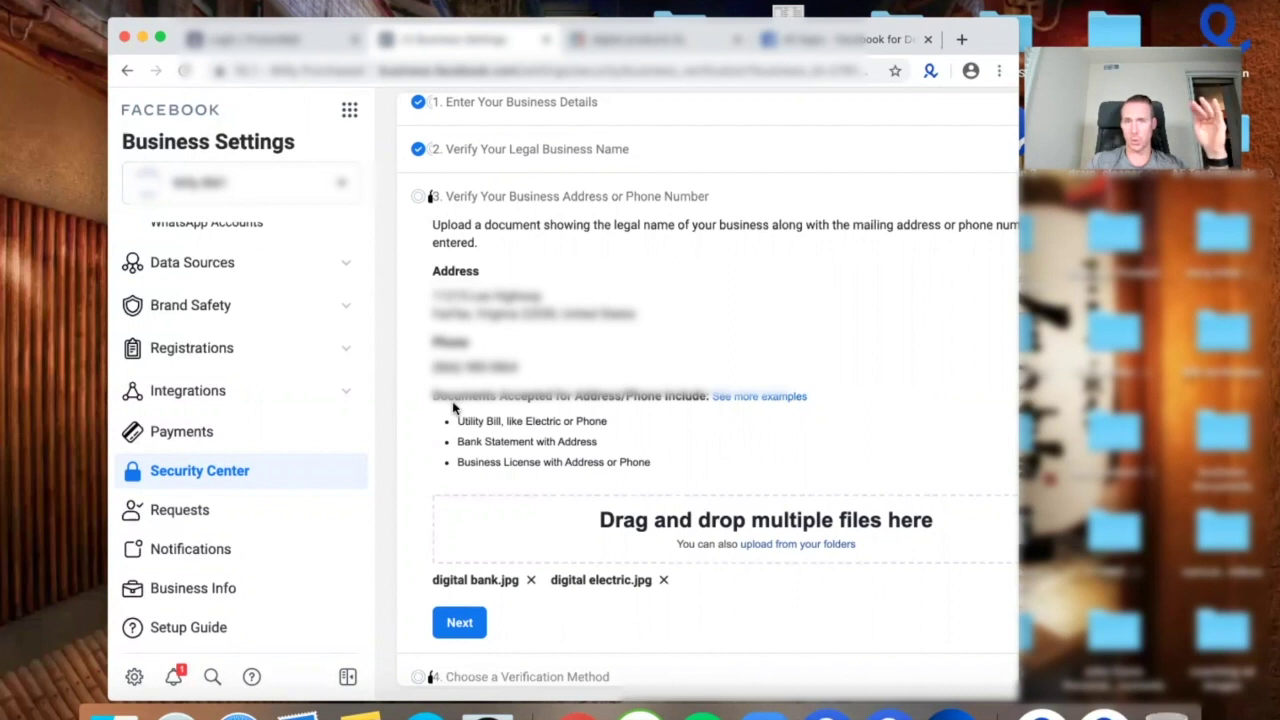
Choose email verification, enter the business contact email address, and send the code.
click(453, 622)
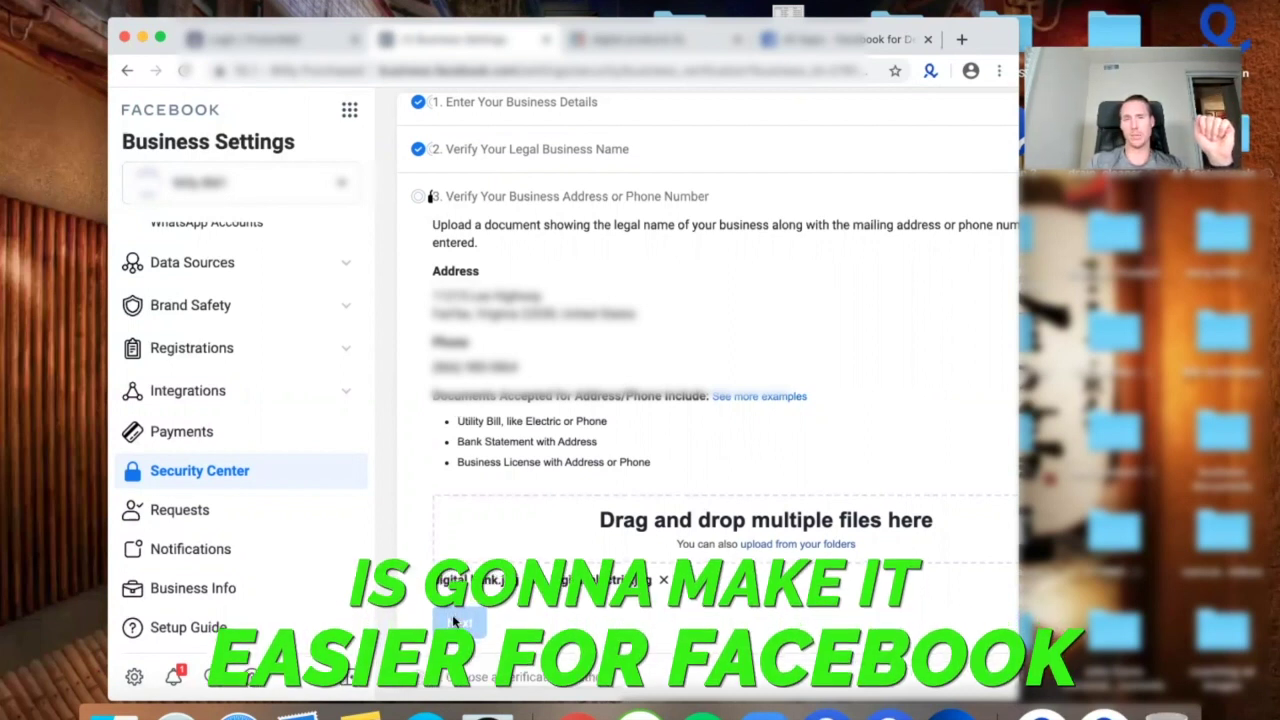
scroll(526, 497, down, 1)
scroll(526, 497, right, 4)
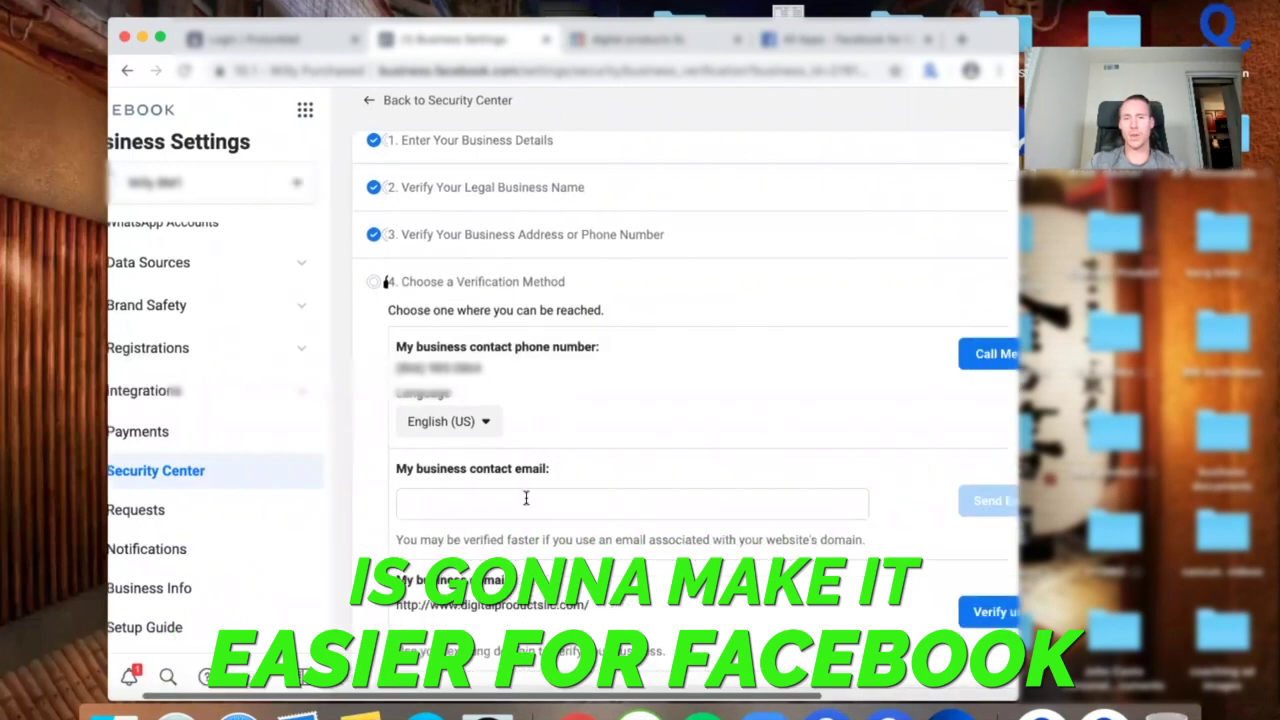
scroll(369, 497, right, 2)
scroll(369, 497, left, 2)
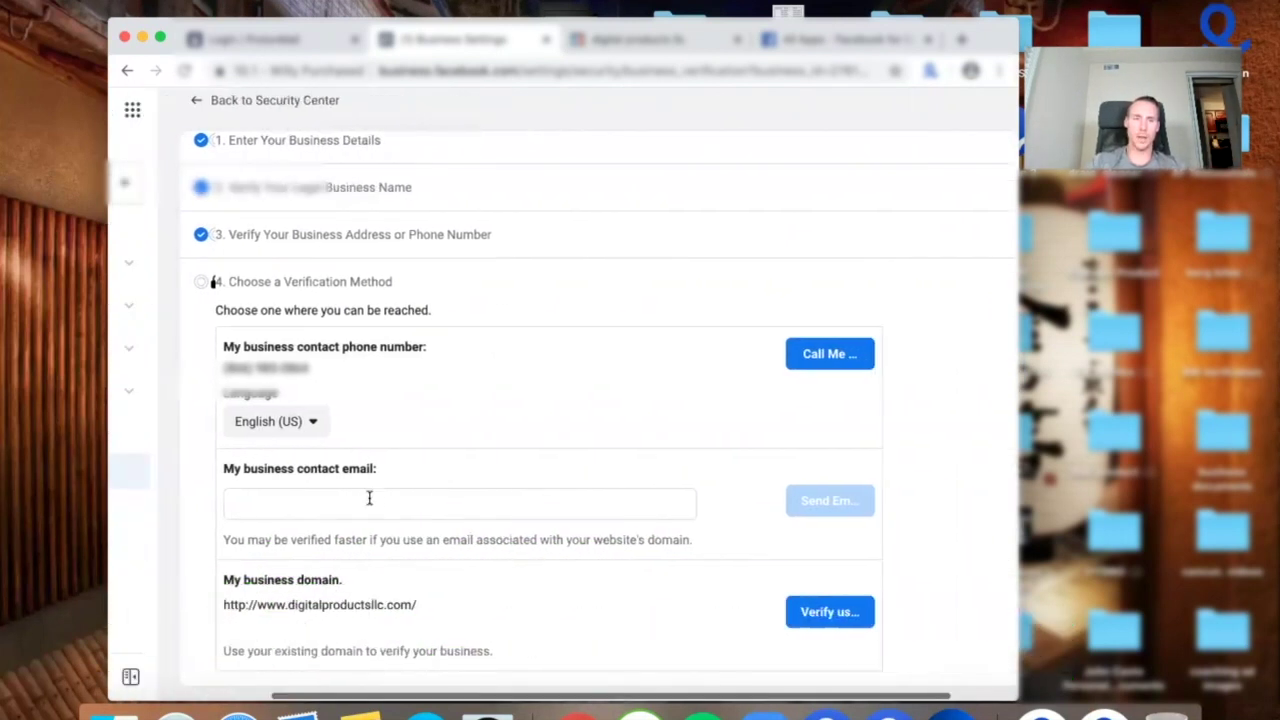
click(369, 498)
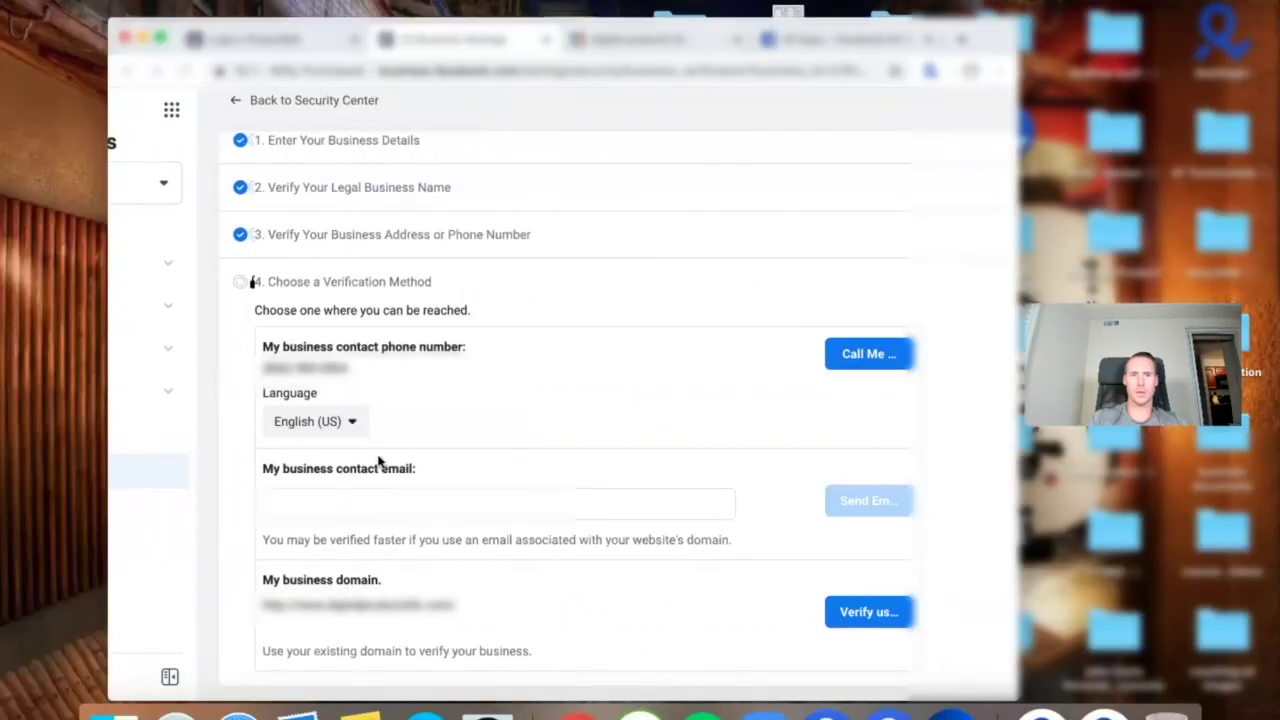
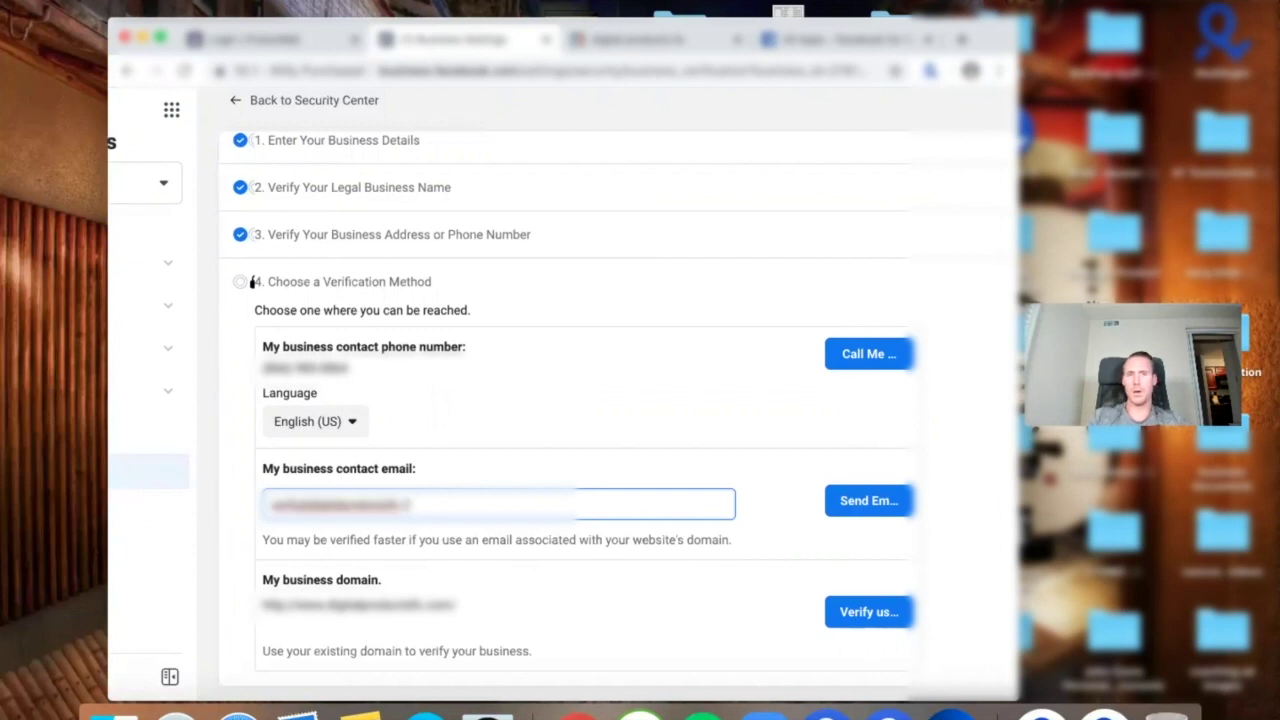
click(865, 500)
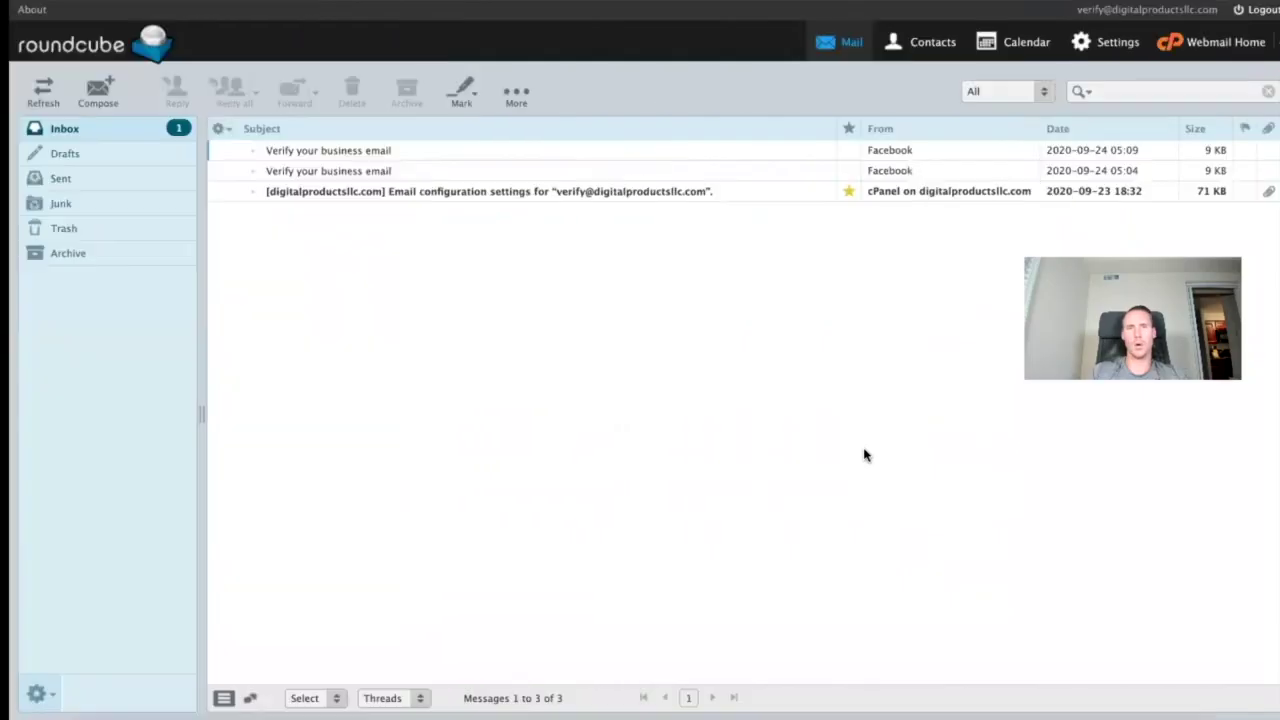
Refresh the Roundcube inbox until the new Facebook verification email arrives.
click(155, 128)
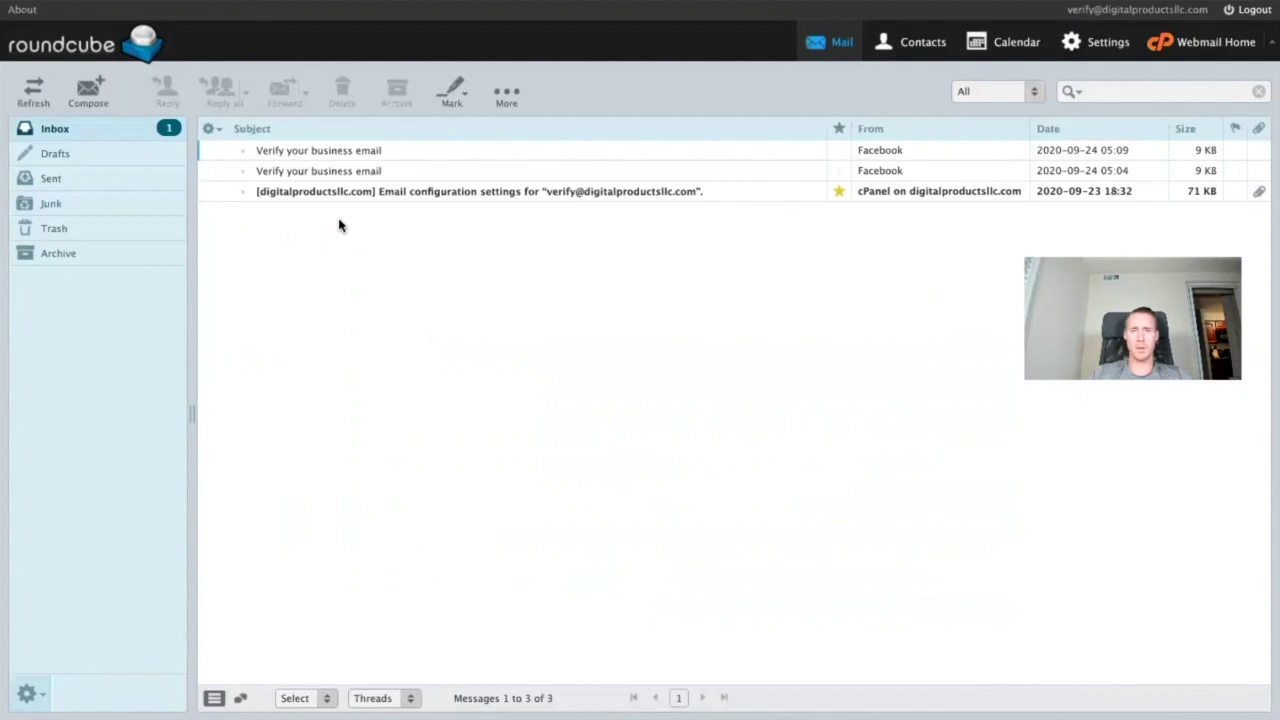
click(29, 100)
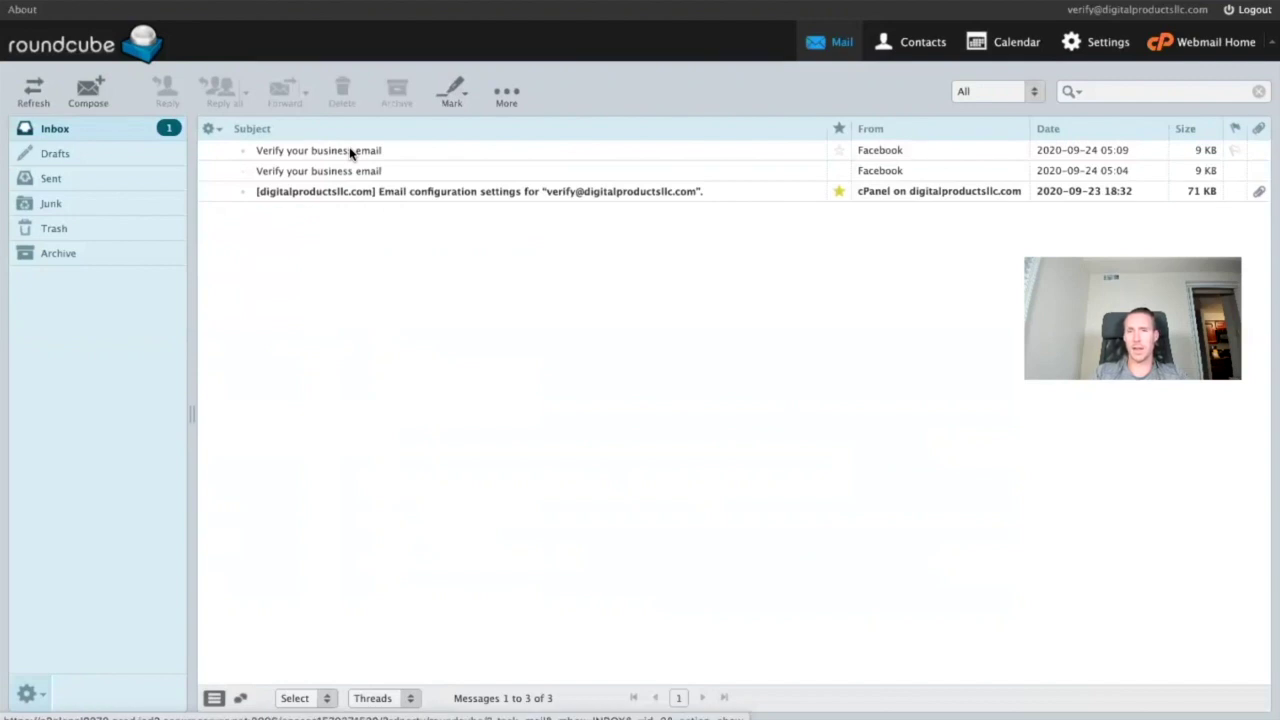
click(28, 94)
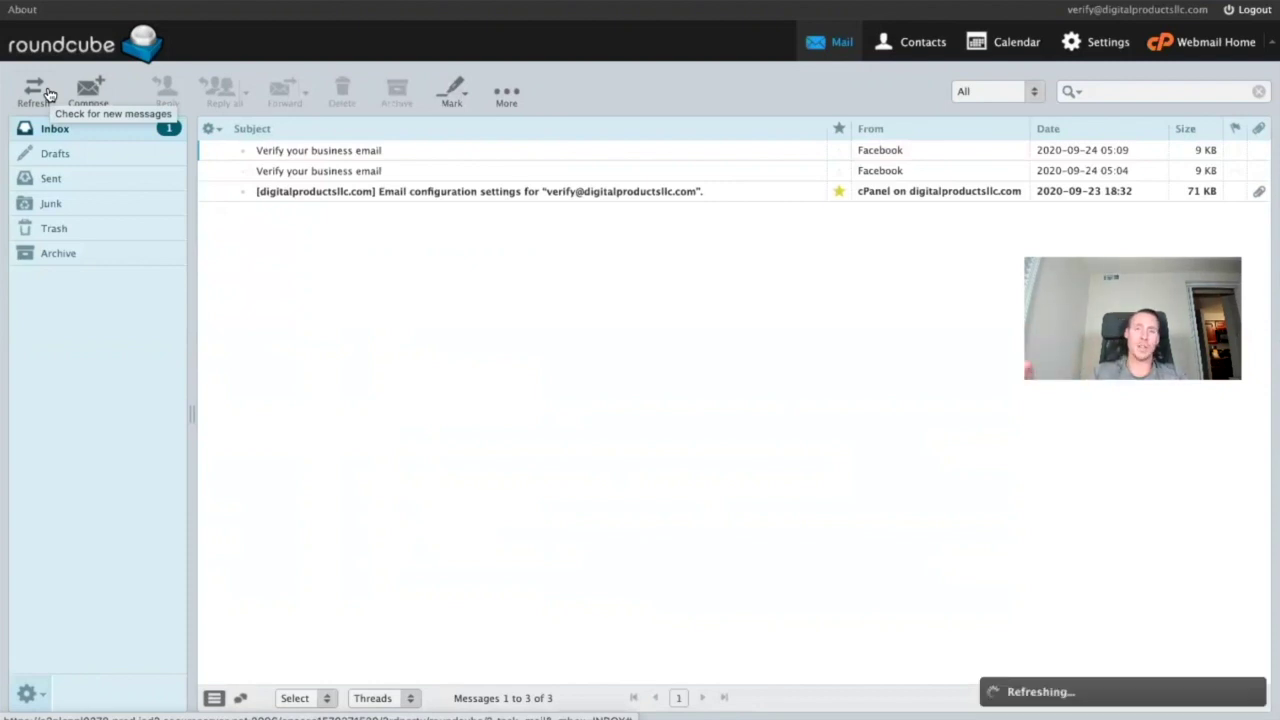
Open the newest 'Verify your business email' message and select its verification code.
click(362, 155)
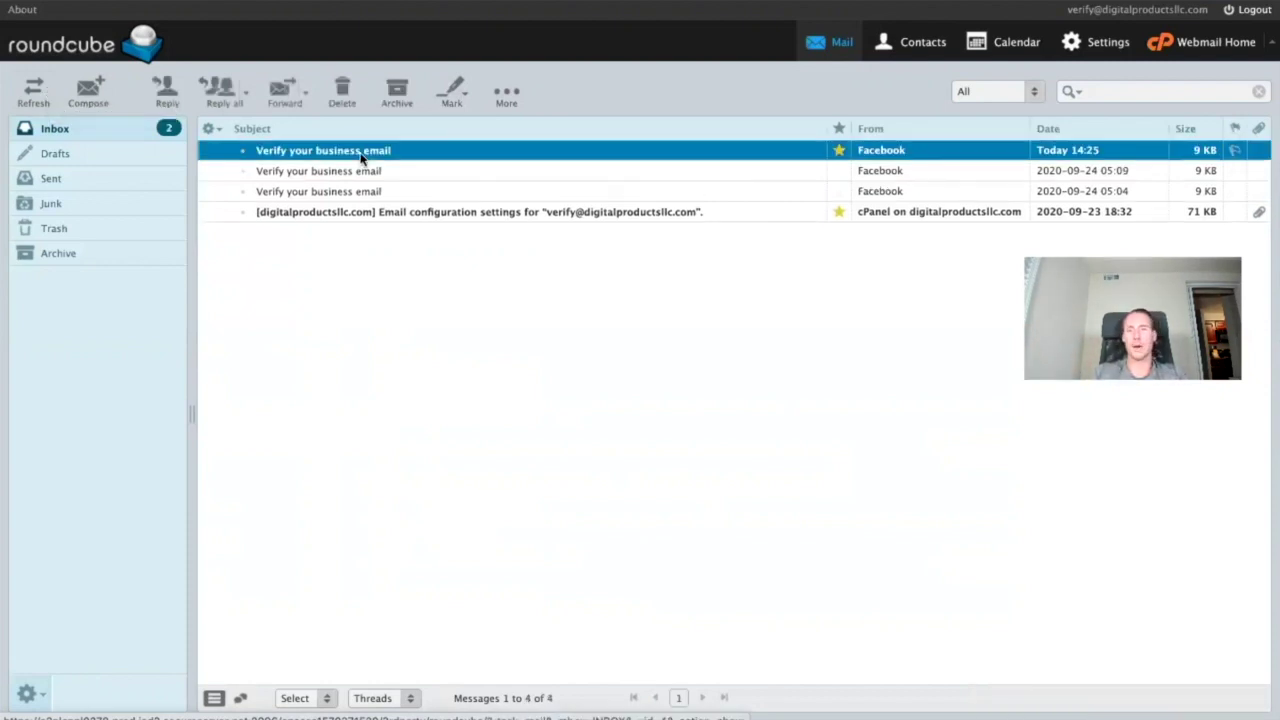
double_click(362, 155)
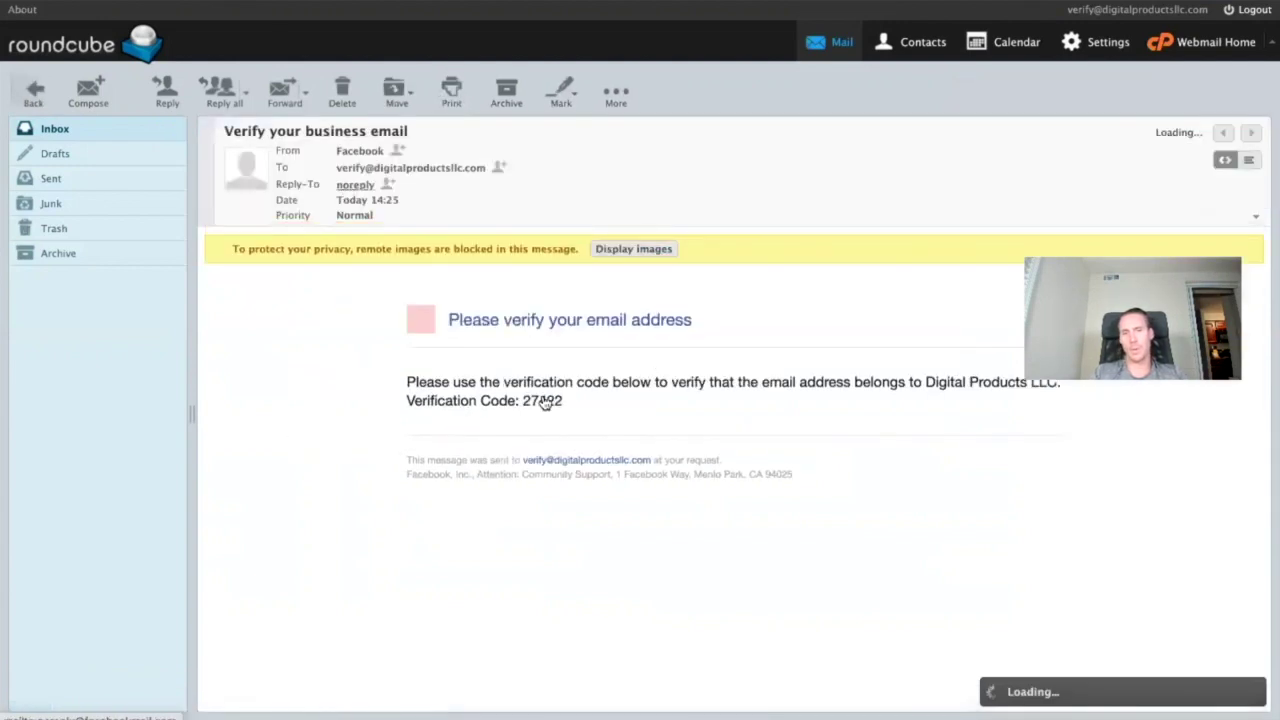
double_click(544, 398)
key(super+c)
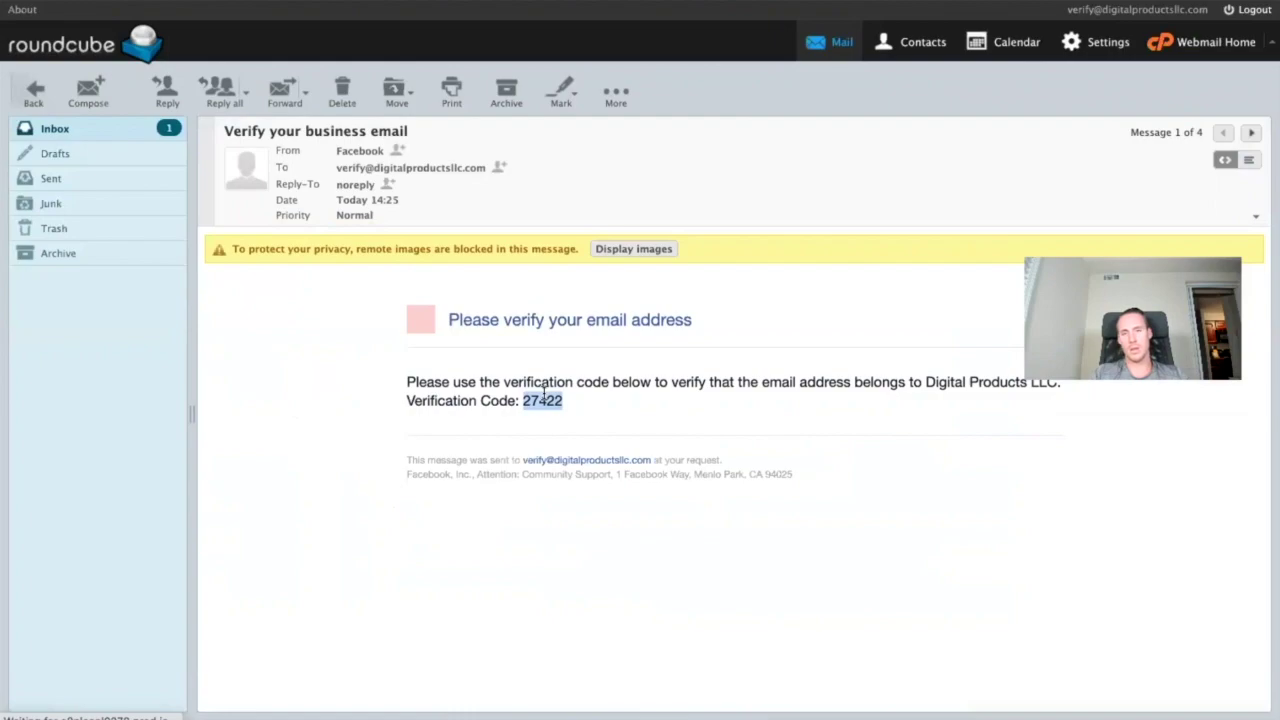
Paste the emailed code into the verification boxes, submit, and dismiss the pending-review confirmation.
key(super+Tab)
click(349, 386)
key(super+v)
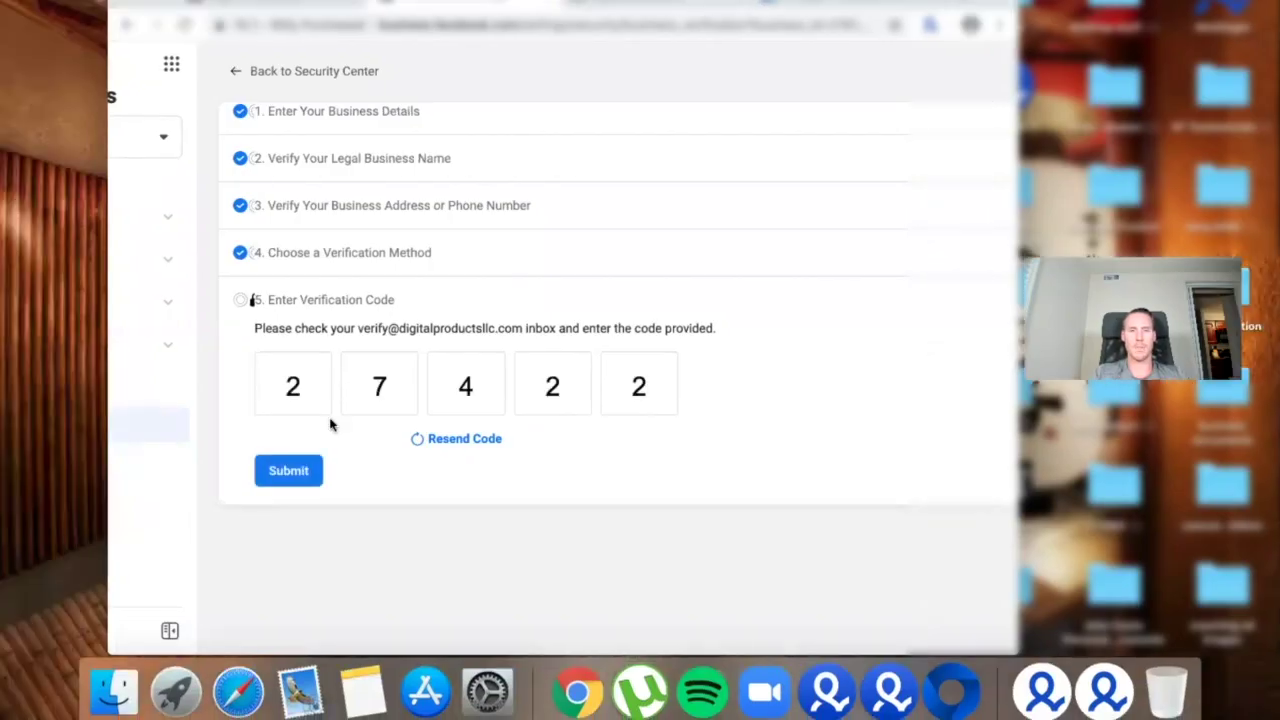
click(304, 480)
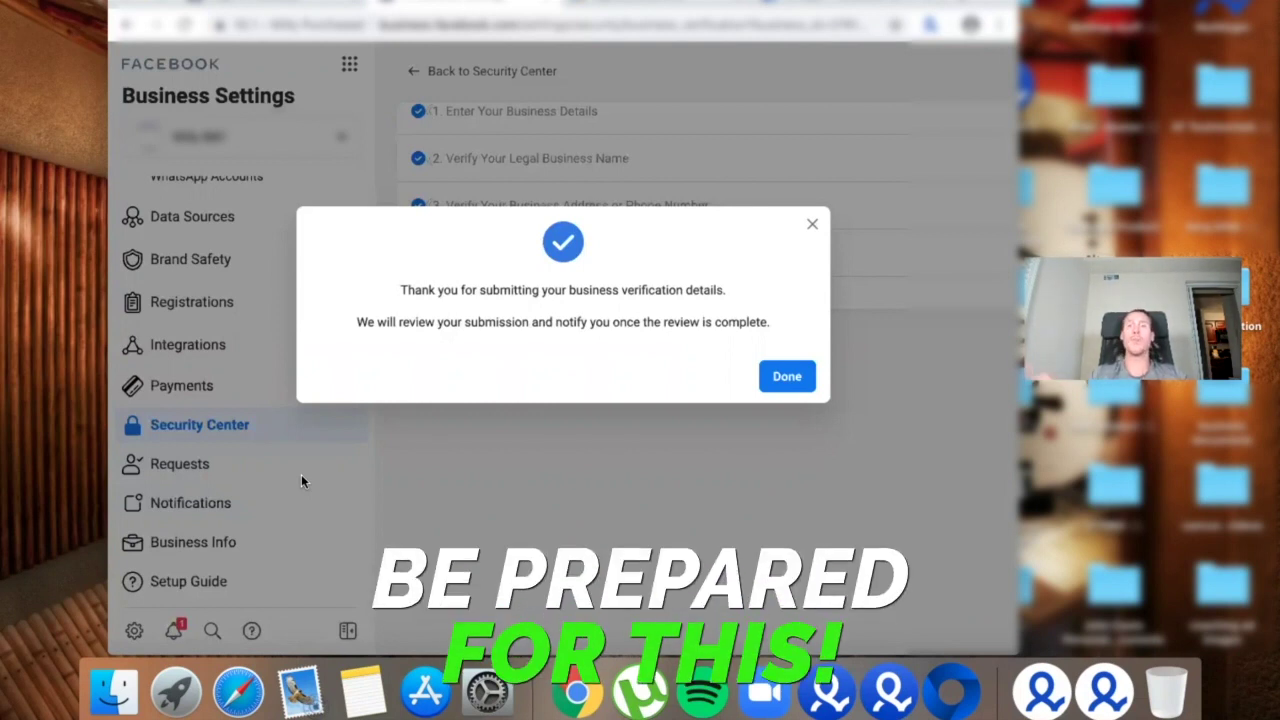
click(772, 381)
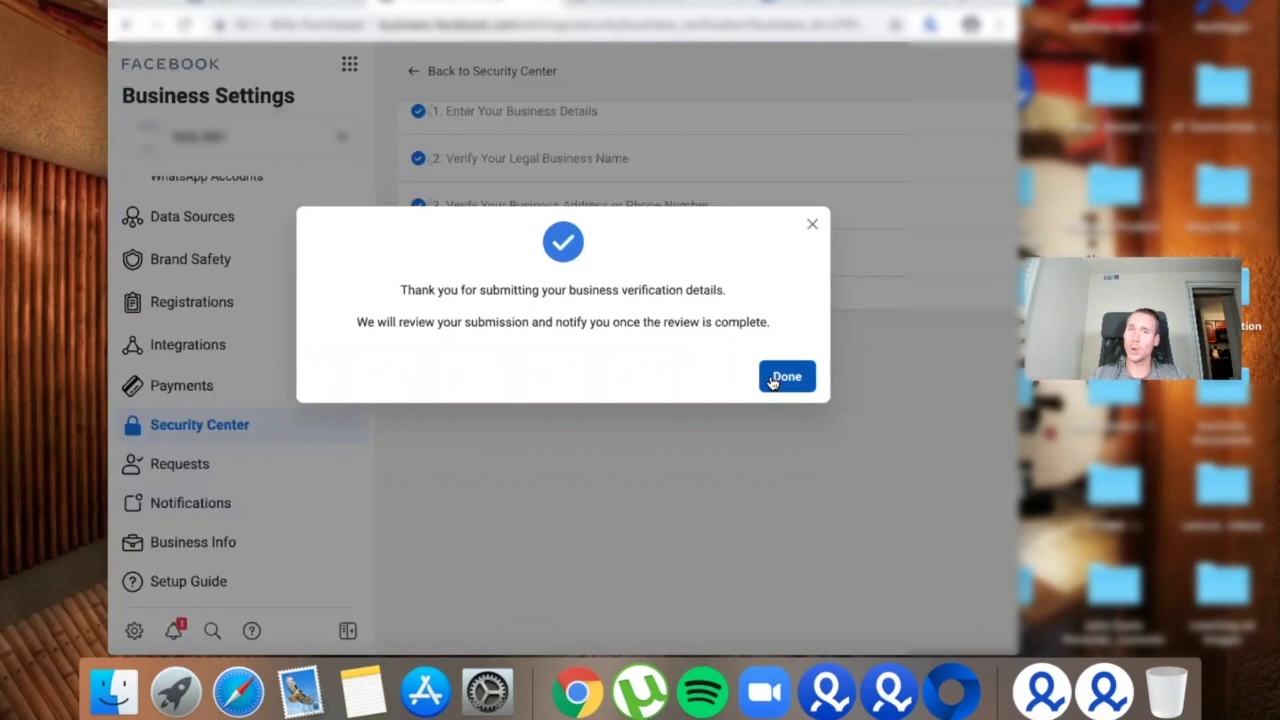